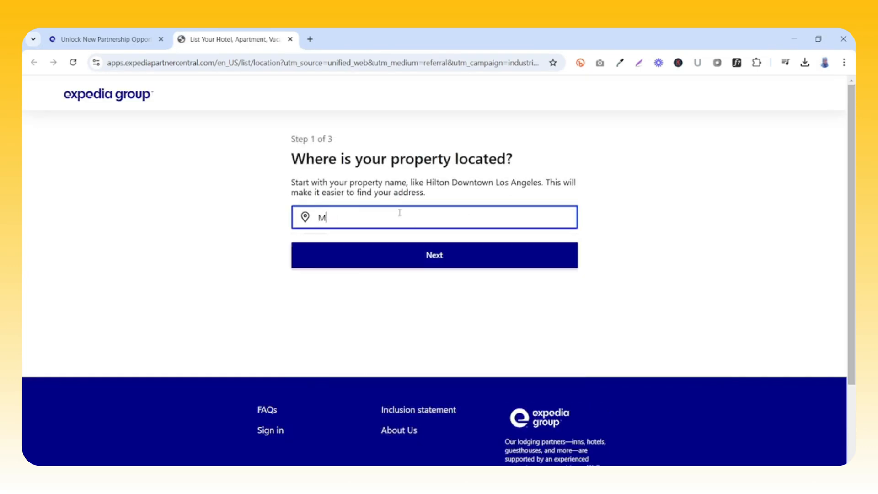
text(MELAKA)
Step: Choose the Melaka suggestion and enter Fancy 2U Hotel's name, street address, unit and ZIP 76100
click(389, 267)
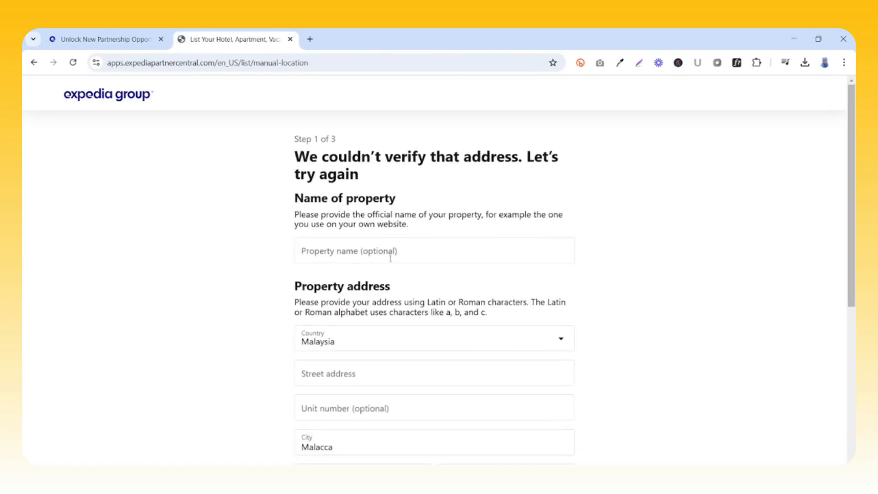
click(371, 254)
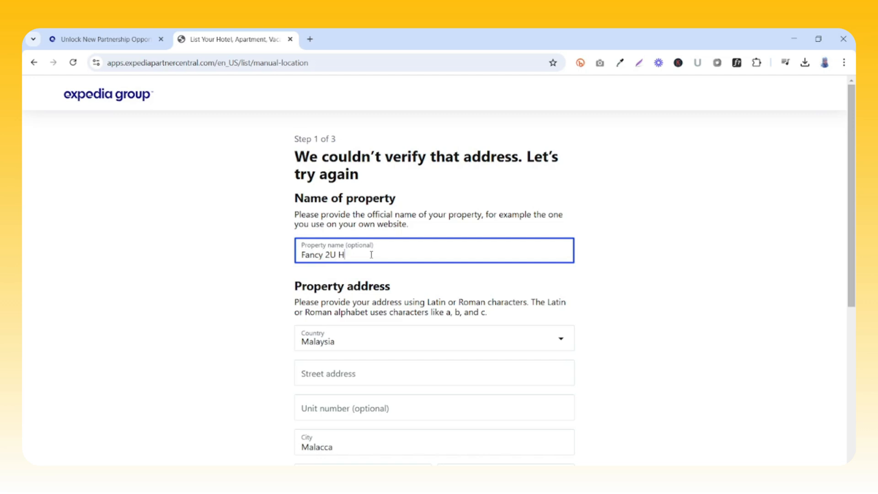
scroll(371, 254, down, 3)
click(335, 210)
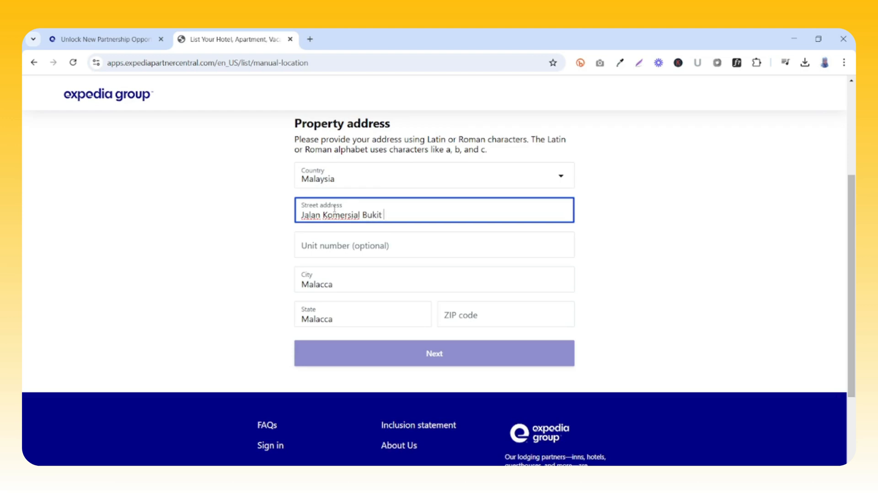
text(mbun 2)
click(343, 246)
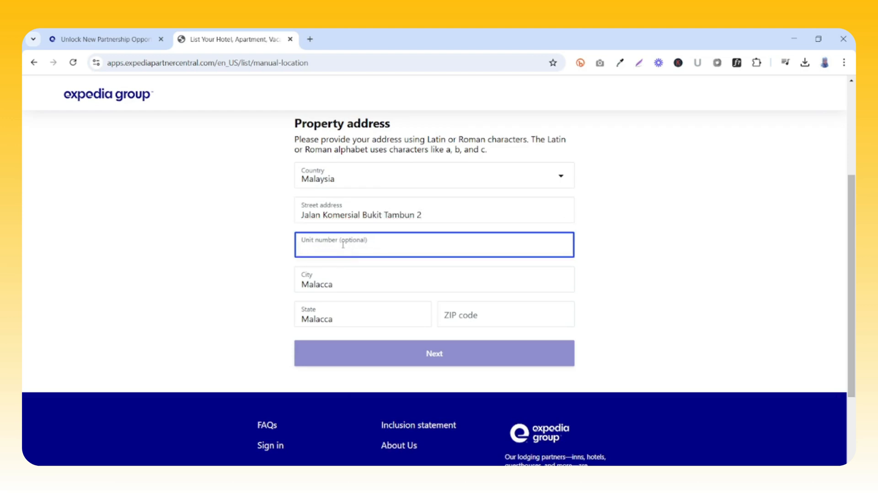
click(473, 315)
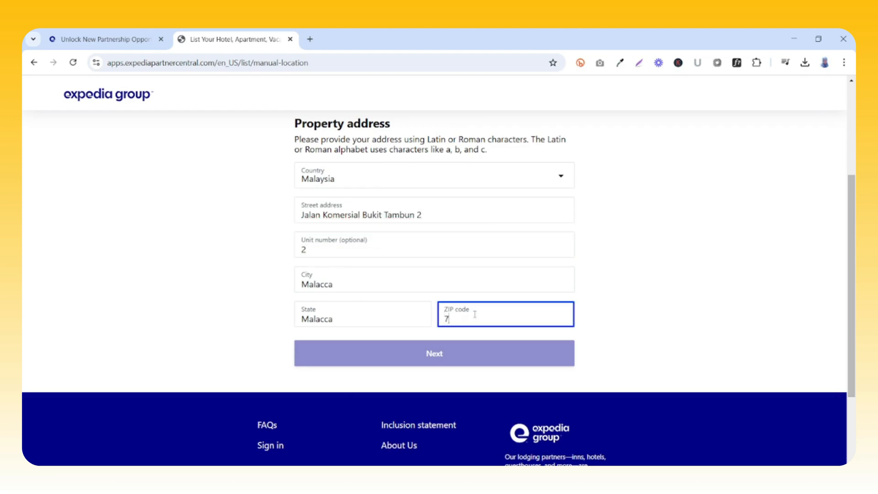
text(76100)
Step: Submit the address for verification and confirm the mapped location is correct
click(402, 353)
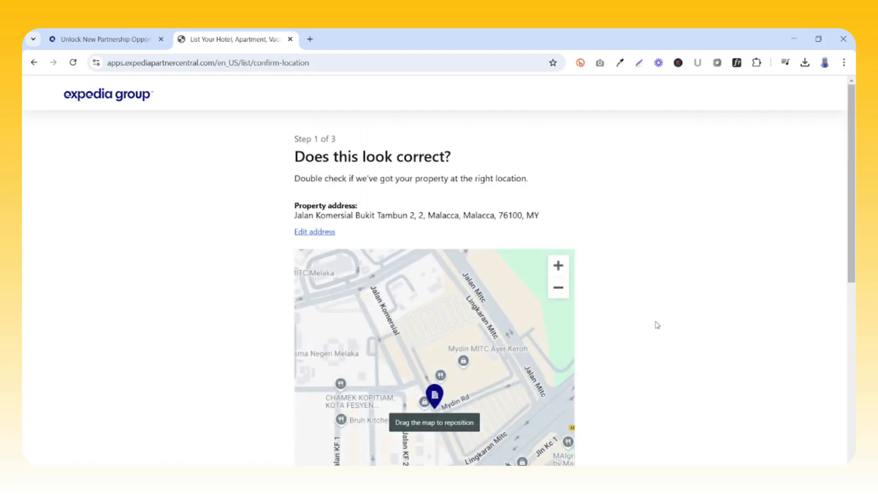
scroll(658, 336, down, 5)
click(434, 405)
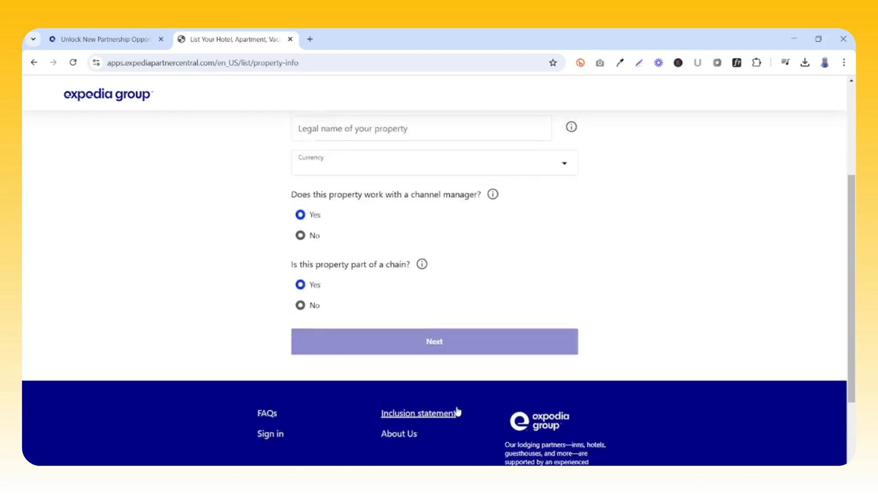
Step: Describe the property as a Hotel with 28 rooms, legal name Fancy 2U Hotel, currency Malaysian Ringgits
click(368, 220)
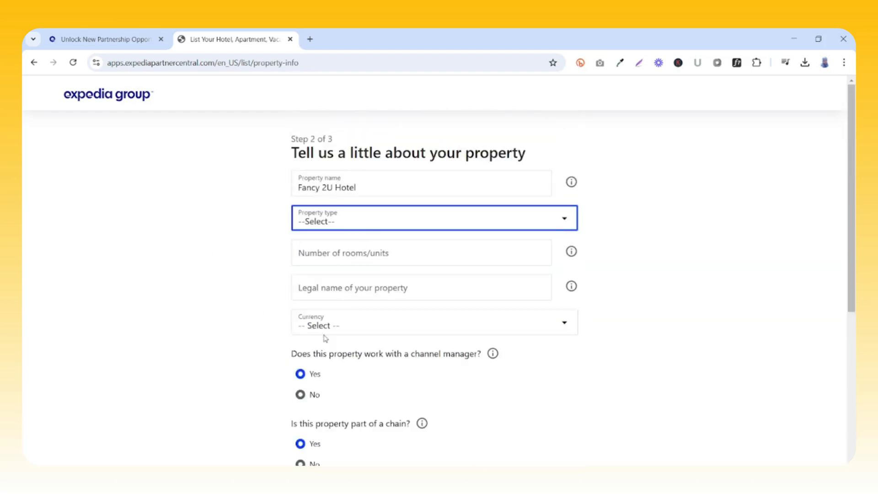
text(h)
click(363, 257)
text(28)
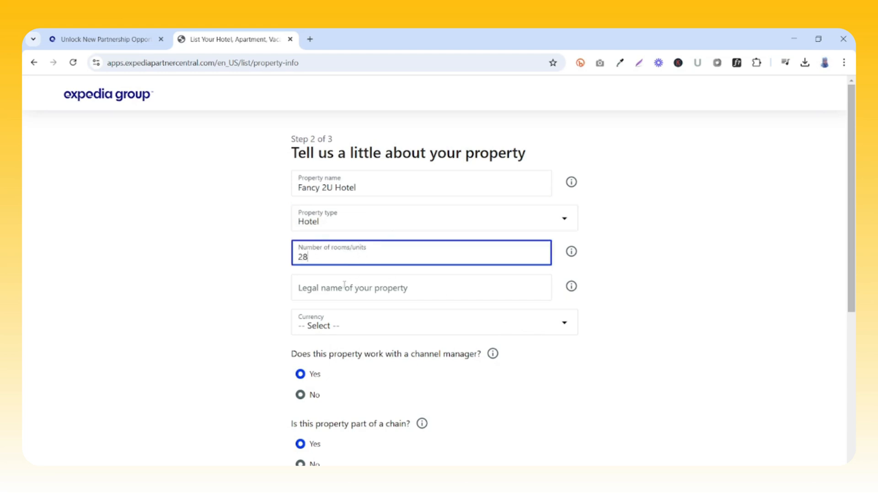
click(344, 285)
text(Fancy 2U Hotel)
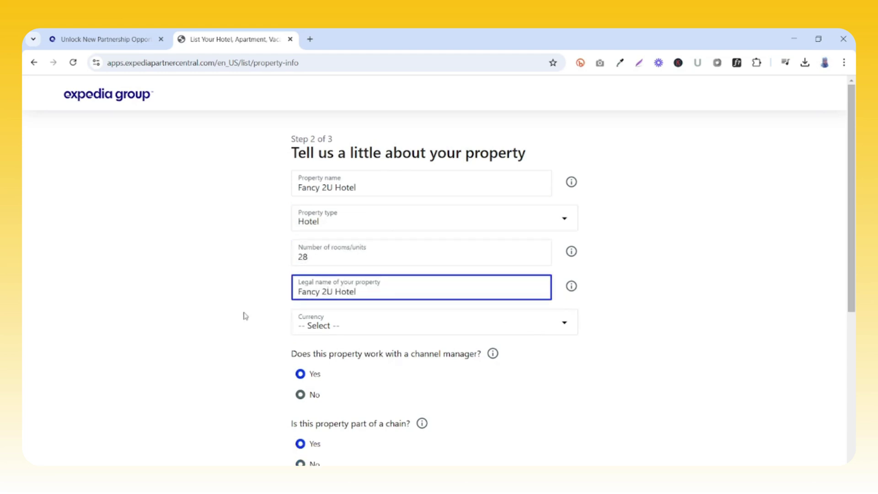
click(328, 325)
text(m)
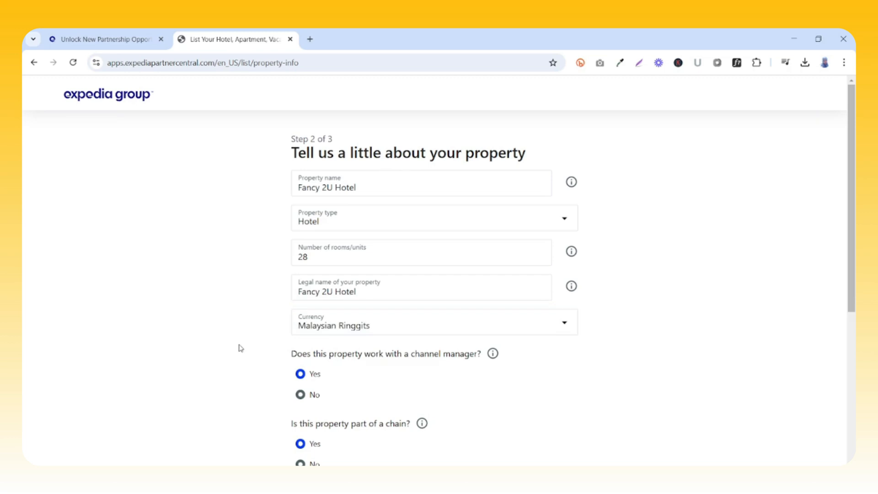
scroll(244, 344, down, 3)
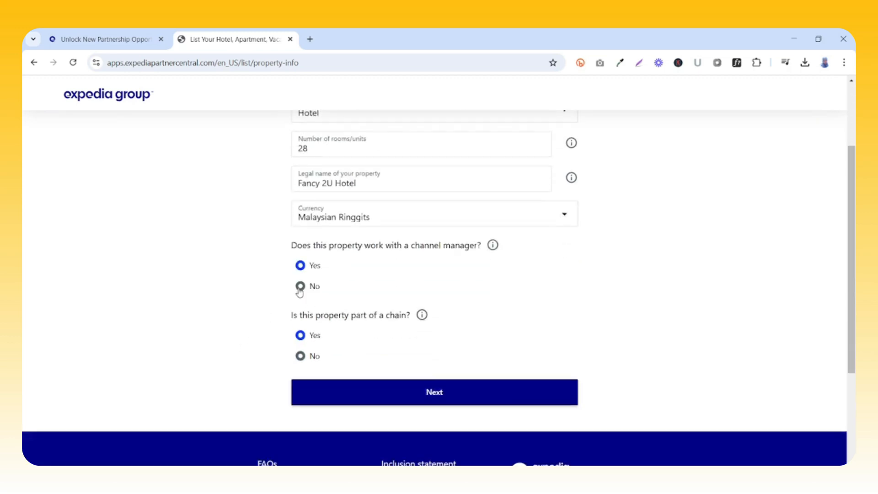
Step: Create the partner account with name, +60 phone, email and a strong password, then submit it
click(301, 356)
click(434, 391)
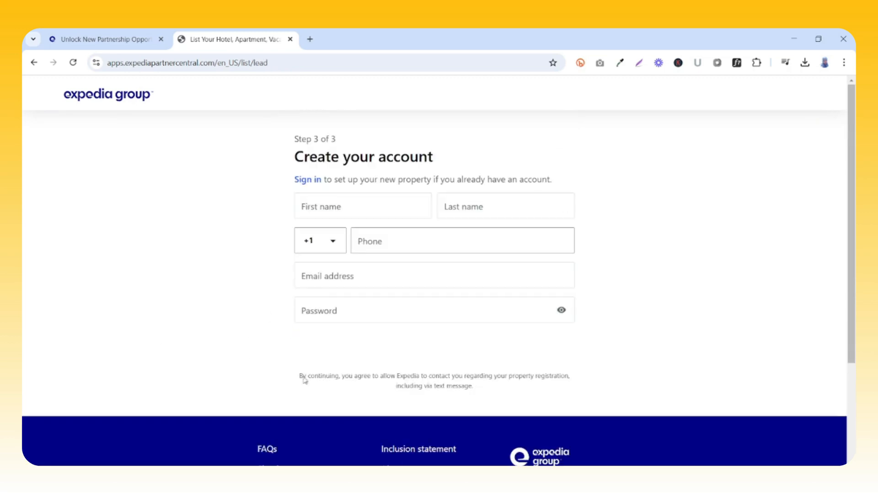
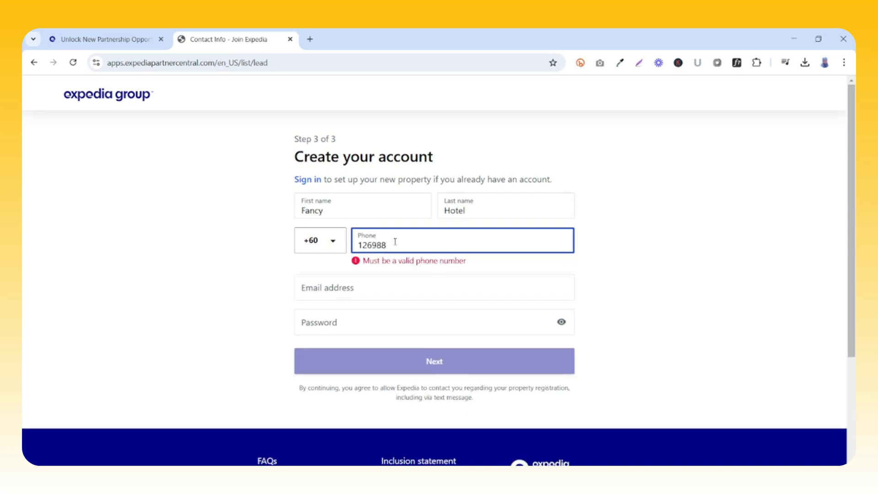
click(301, 275)
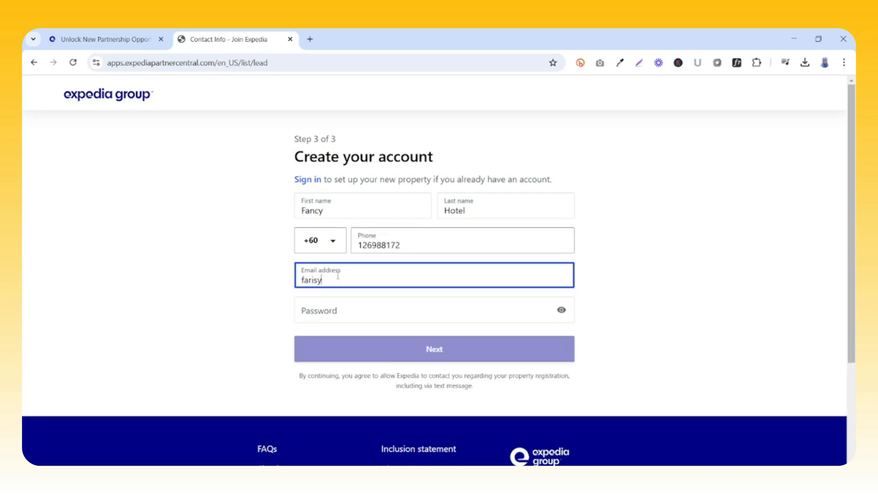
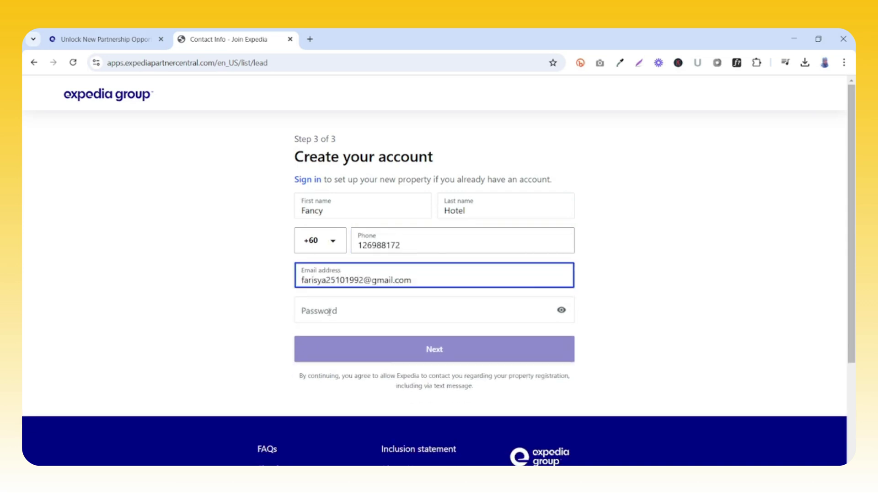
click(328, 310)
text(••)
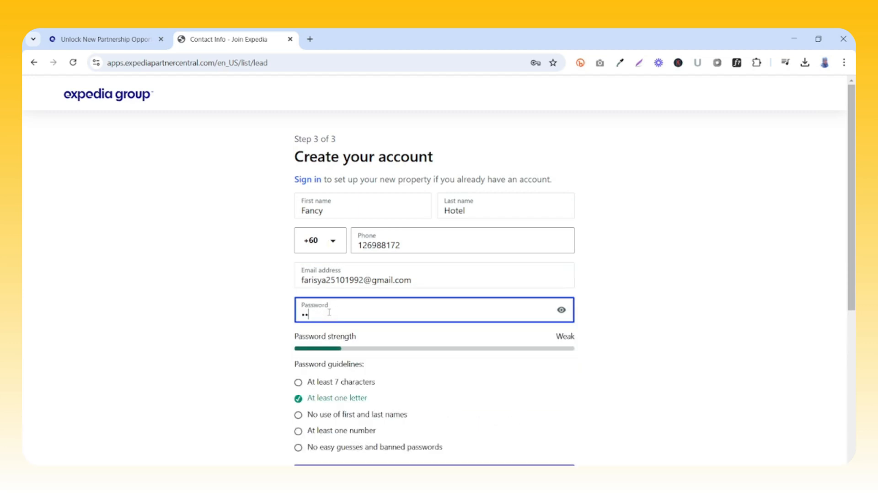
text(•••••)
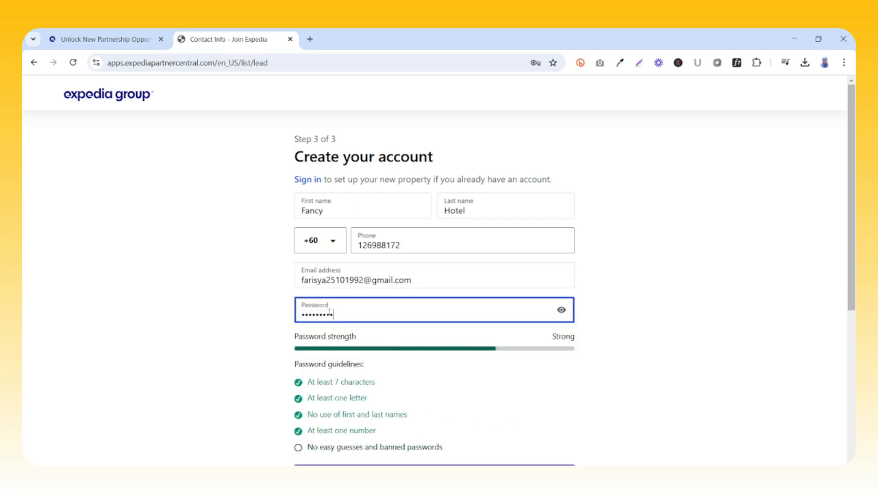
click(198, 397)
scroll(198, 397, down, 5)
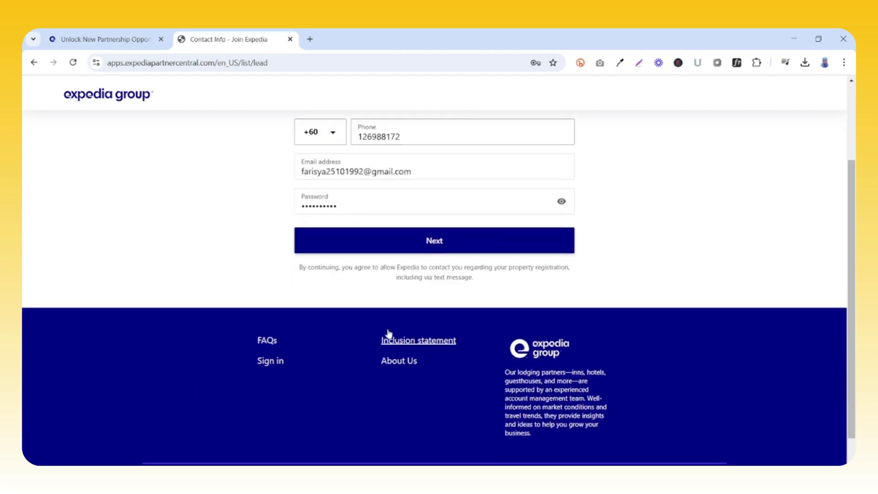
click(405, 239)
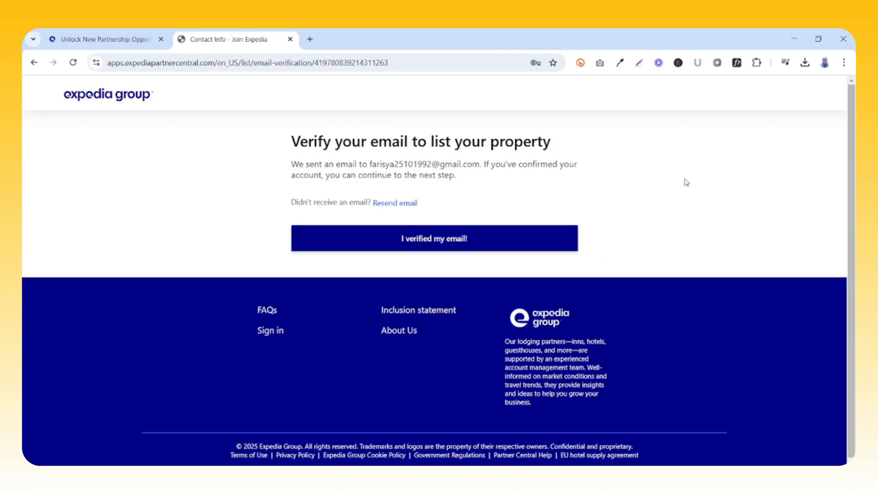
Step: Confirm the email is verified and sign in to Partner Central with the new email and password
click(425, 239)
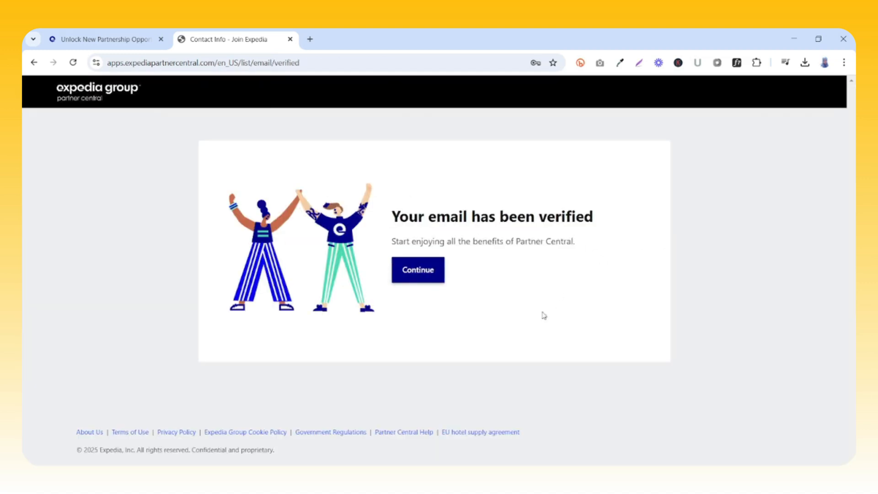
click(417, 270)
click(435, 293)
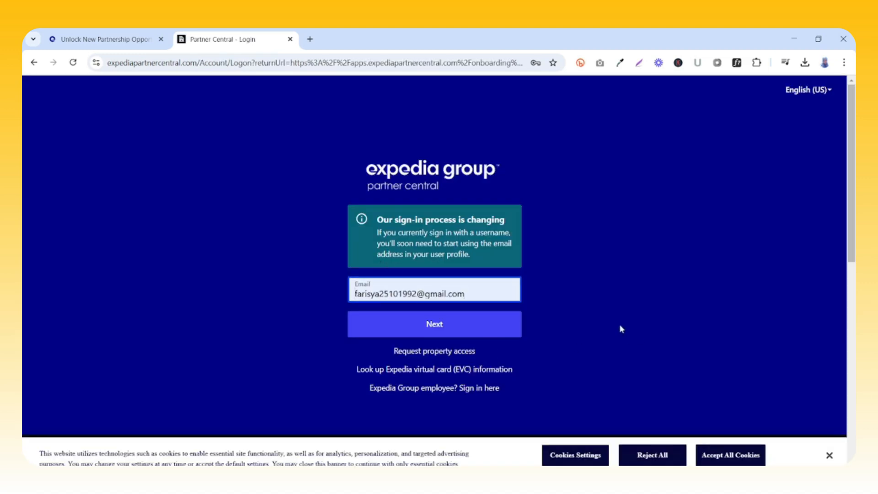
click(458, 329)
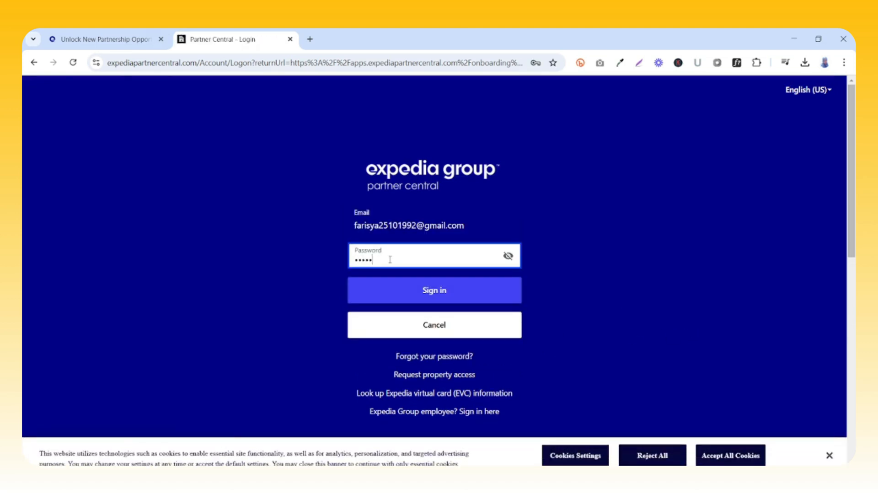
click(428, 295)
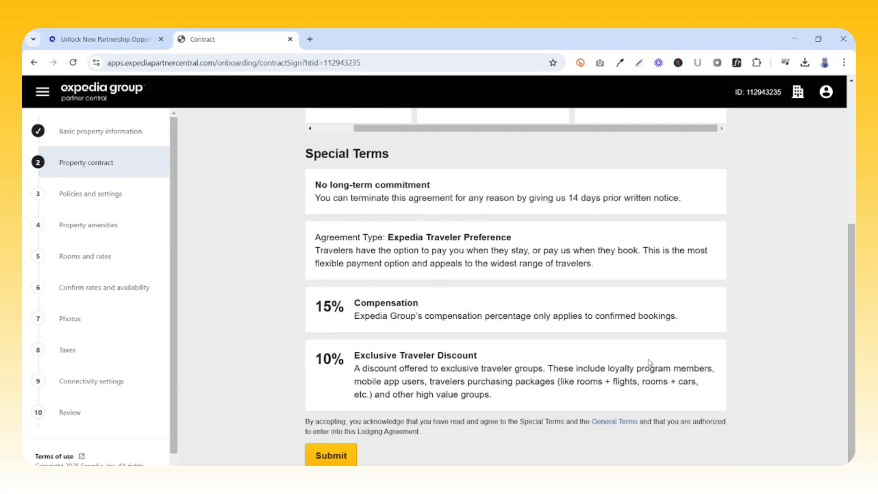
Step: Accept and submit the property contract with its special terms
click(330, 455)
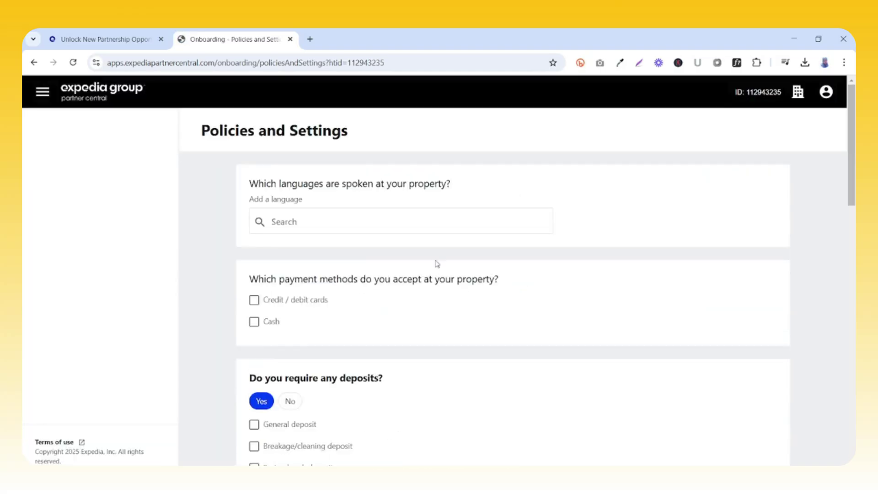
Step: Add English as a language spoken at the property
click(327, 220)
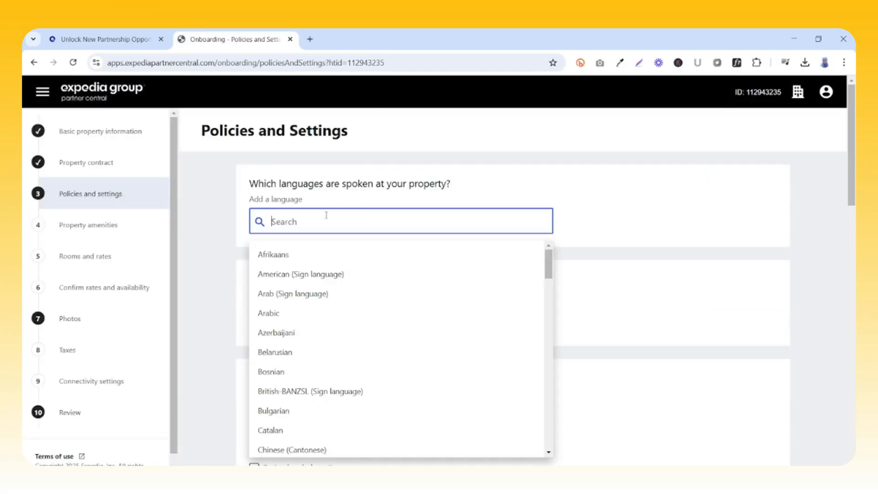
text(engl)
click(347, 253)
scroll(507, 349, down, 2)
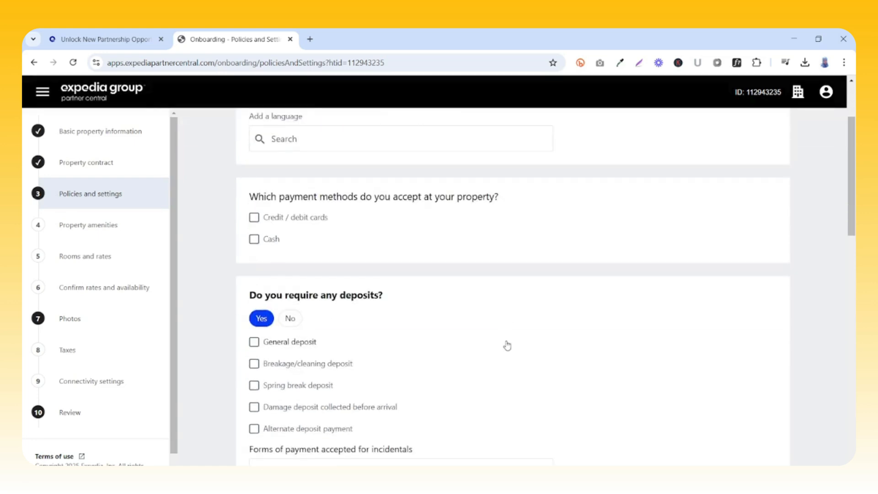
Step: Accept credit/debit cards as payment, ticking Debit cards, Visa and Mastercard
click(255, 217)
scroll(254, 247, down, 1)
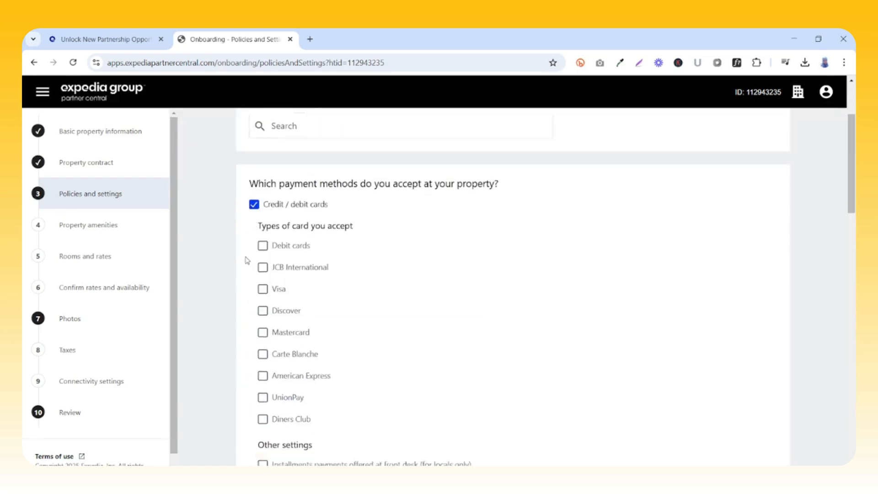
click(263, 247)
click(262, 203)
click(263, 291)
scroll(262, 295, down, 2)
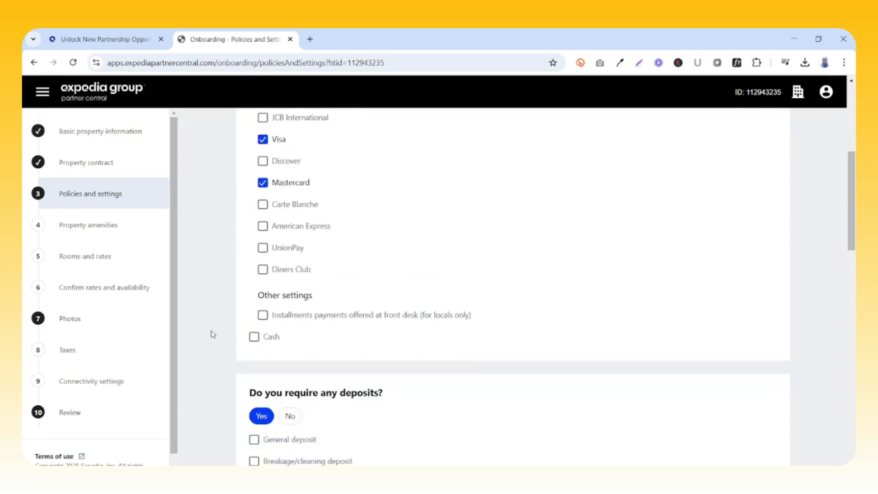
click(255, 337)
scroll(220, 367, down, 3)
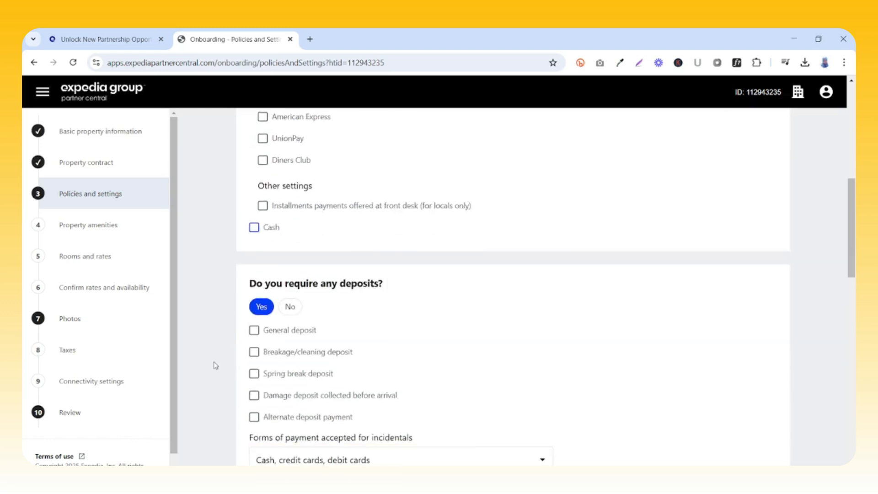
Step: Require a 50 MYR cash-only general deposit charged per accommodation per day
click(254, 277)
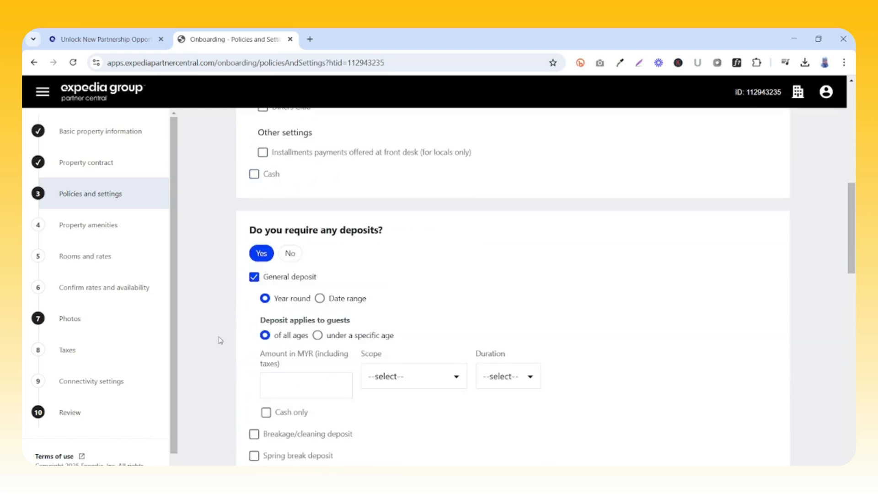
scroll(219, 340, down, 1)
click(307, 331)
text(50)
click(267, 366)
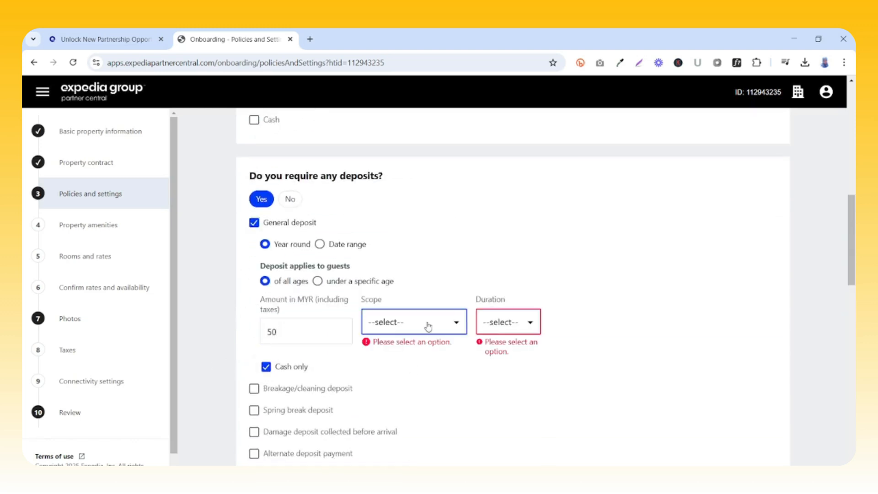
click(413, 322)
click(508, 321)
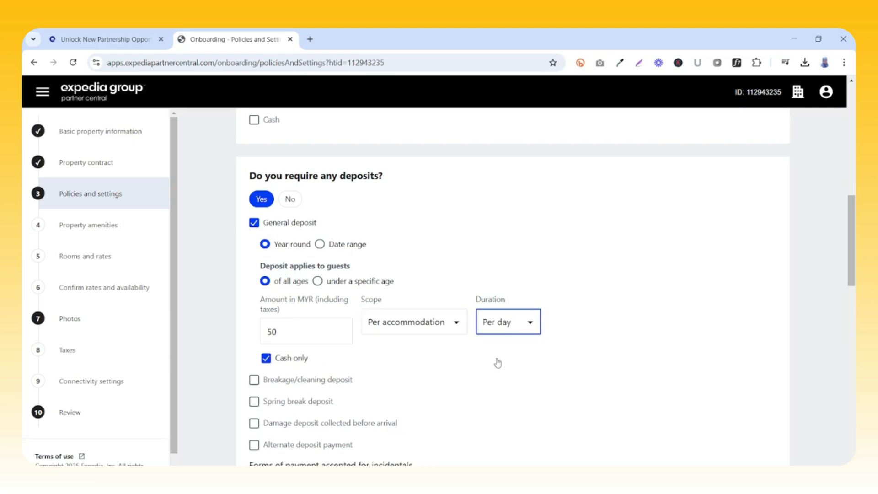
scroll(564, 384, down, 1)
scroll(564, 365, down, 1)
scroll(563, 350, down, 4)
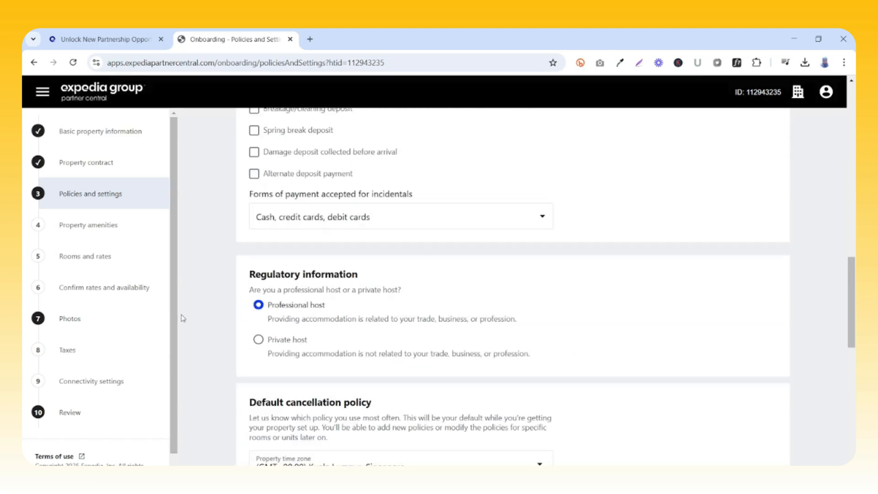
scroll(208, 336, down, 2)
scroll(208, 336, down, 1)
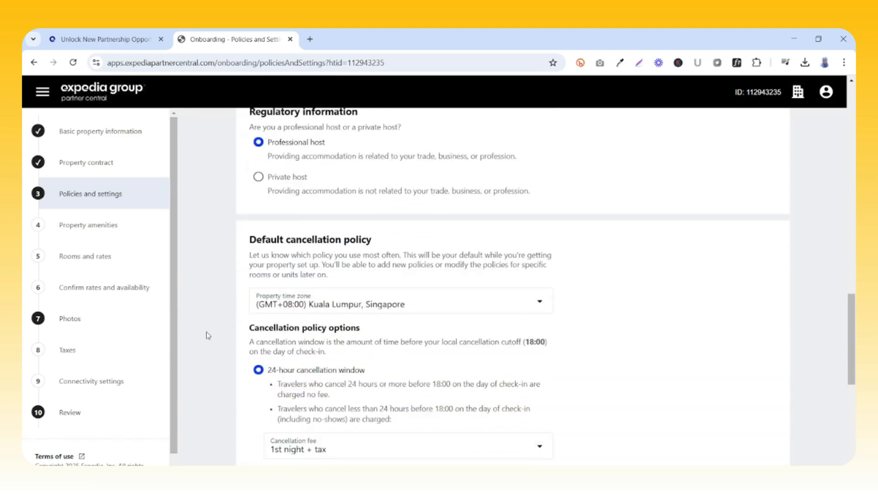
scroll(228, 326, down, 1)
scroll(228, 330, down, 1)
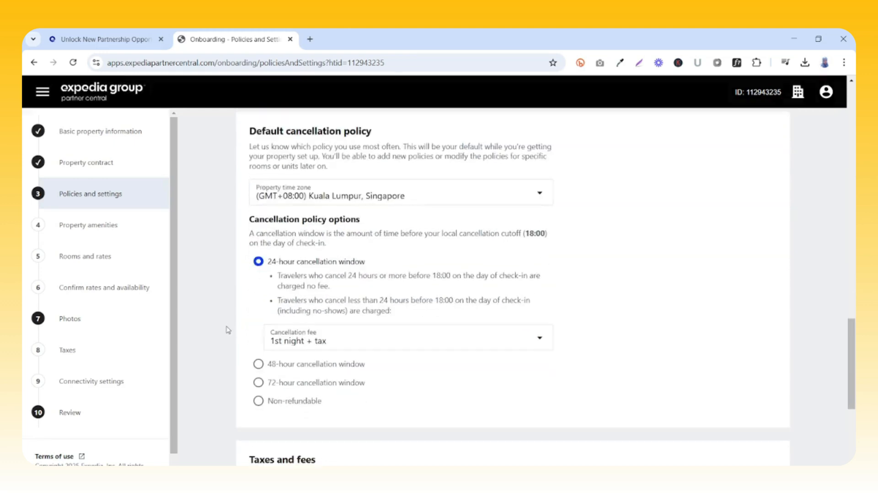
Step: Choose the 72-hour cancellation window as the default cancellation policy
click(282, 381)
scroll(223, 385, down, 3)
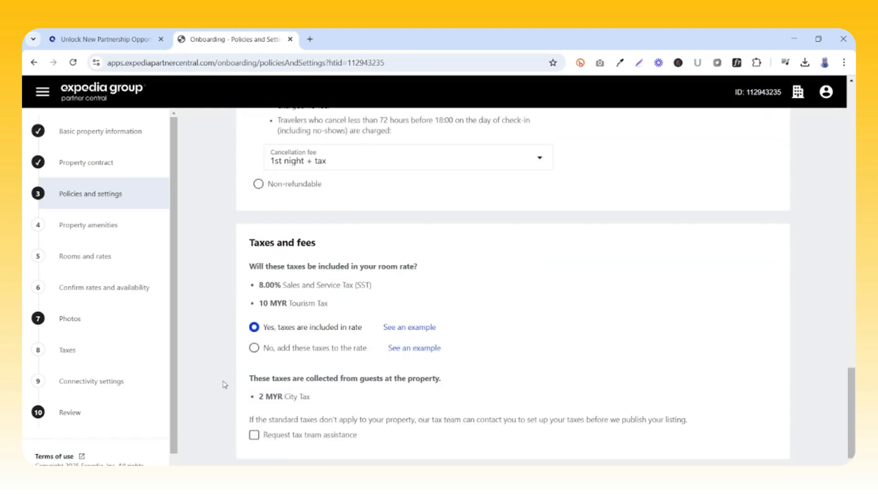
scroll(223, 384, down, 1)
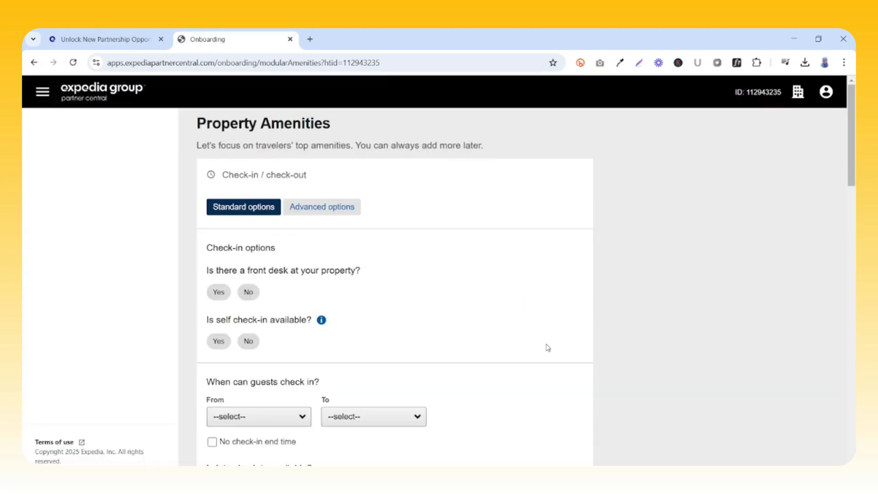
Step: Set a 24-hour front desk with check-in from 3:00 PM to 10:00 PM and late check-in offered
click(218, 291)
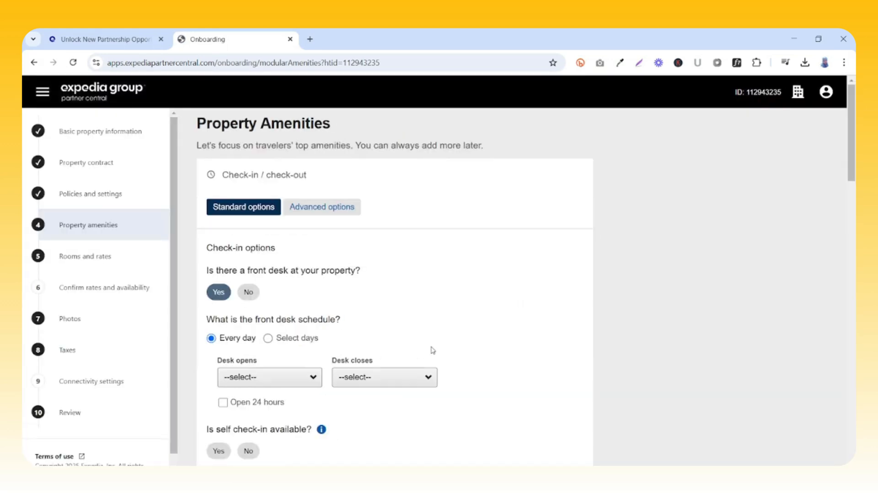
scroll(432, 350, down, 1)
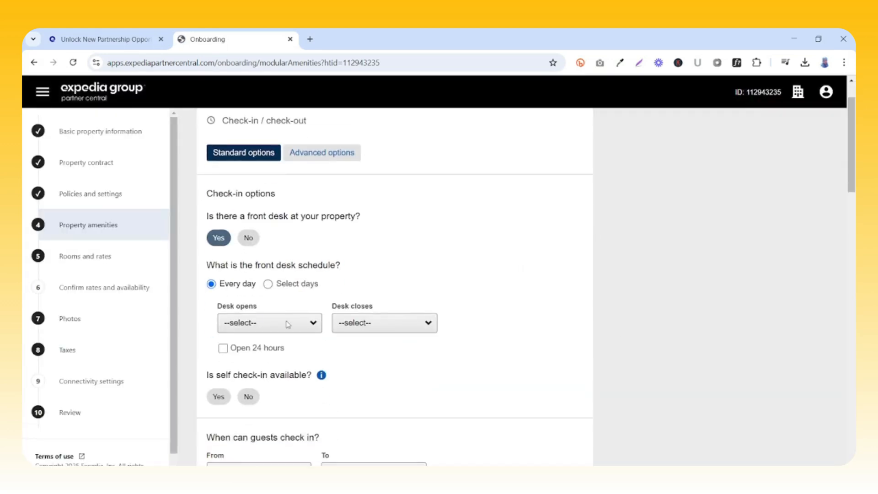
click(222, 348)
scroll(410, 362, down, 3)
scroll(232, 251, down, 1)
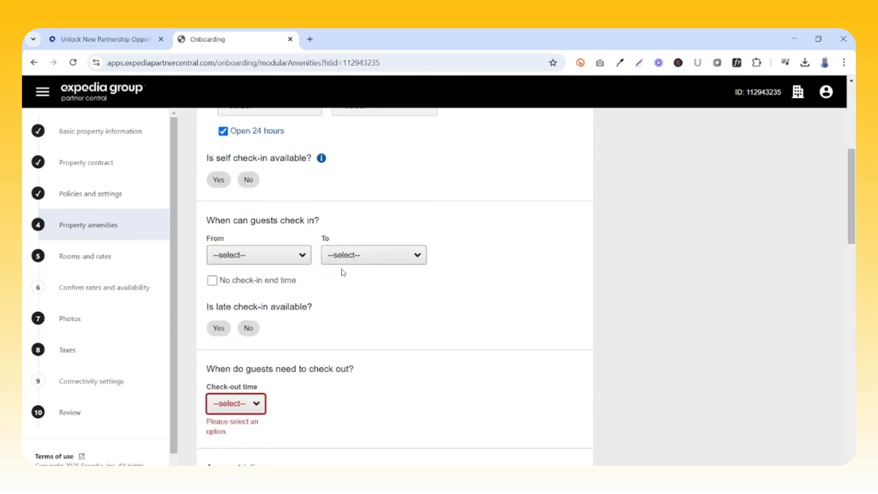
click(248, 179)
scroll(349, 335, down, 1)
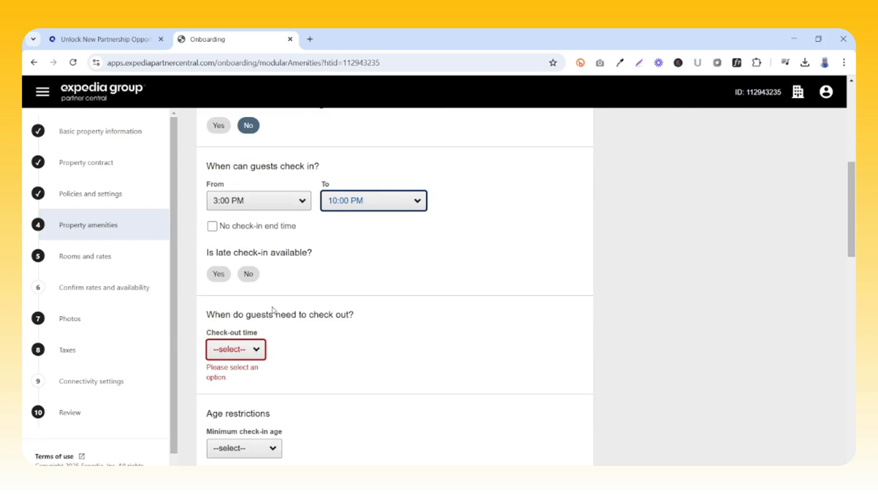
click(218, 274)
scroll(467, 289, down, 1)
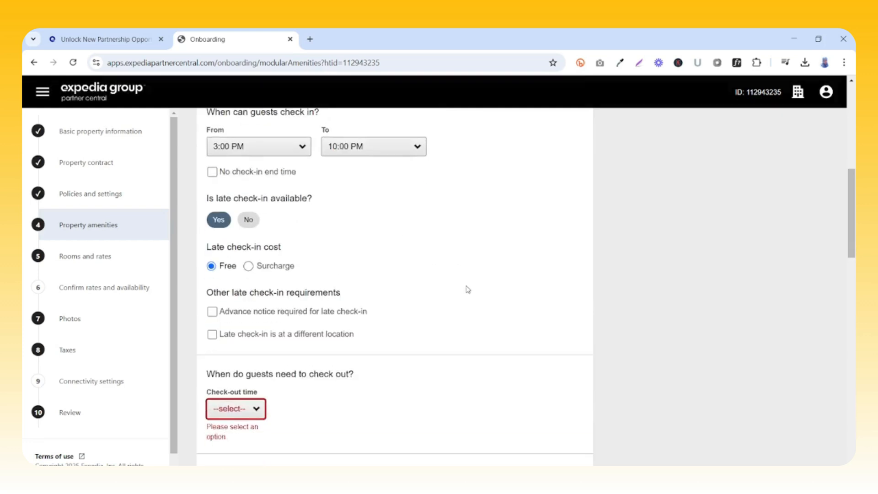
scroll(262, 352, down, 2)
scroll(355, 307, down, 1)
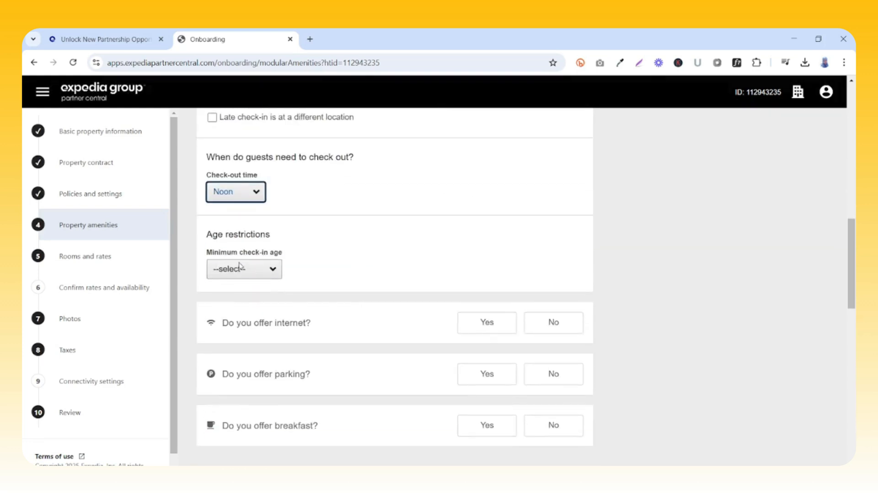
Step: Set minimum check-in age 18 and offer internet and self parking
click(244, 268)
scroll(393, 314, down, 1)
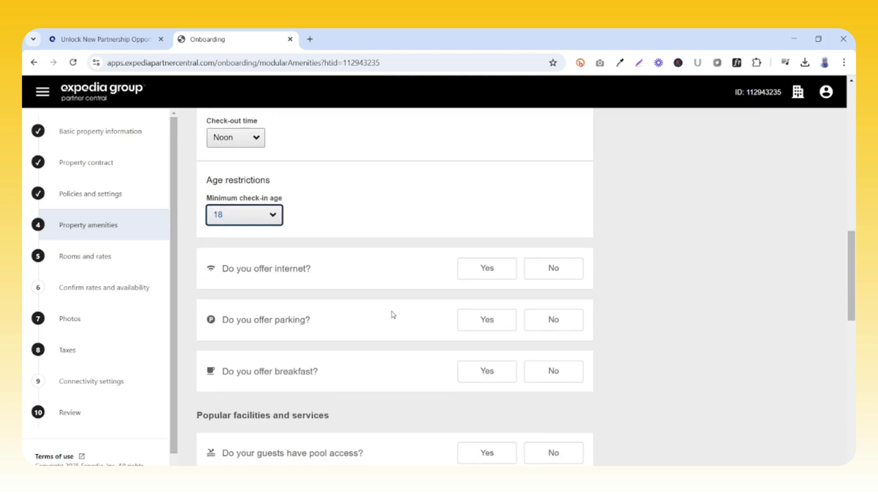
click(487, 267)
scroll(389, 350, down, 2)
click(487, 299)
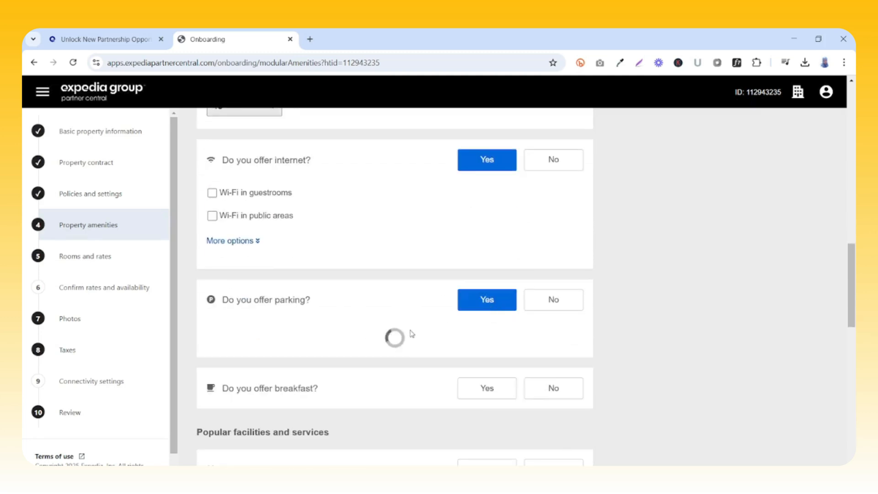
scroll(412, 329, down, 2)
click(236, 230)
scroll(342, 302, down, 4)
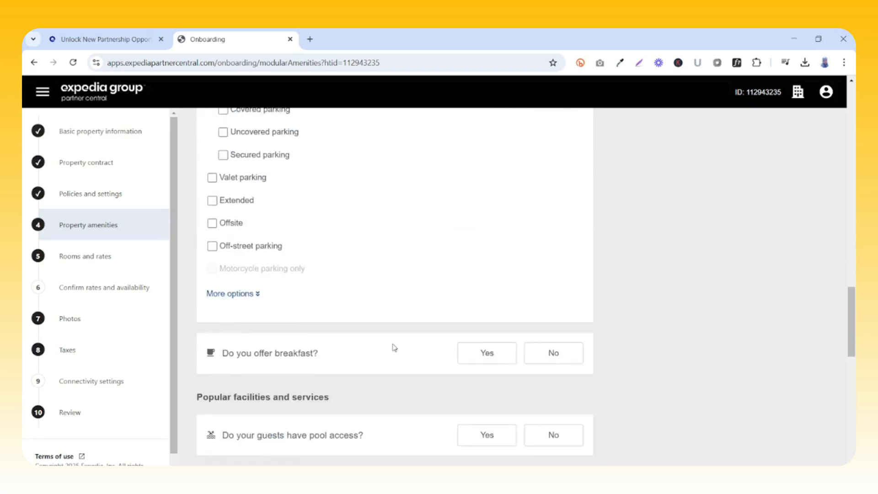
scroll(411, 330, down, 1)
Step: Answer No for breakfast, pool access, dining venues, spa and pets
click(554, 298)
scroll(411, 329, down, 3)
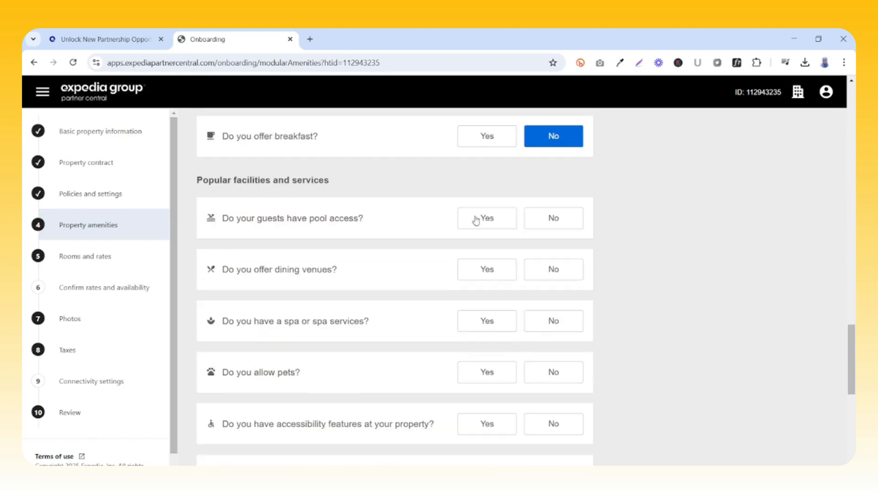
click(549, 218)
click(554, 269)
scroll(480, 308, down, 2)
click(554, 209)
click(553, 263)
scroll(445, 308, down, 2)
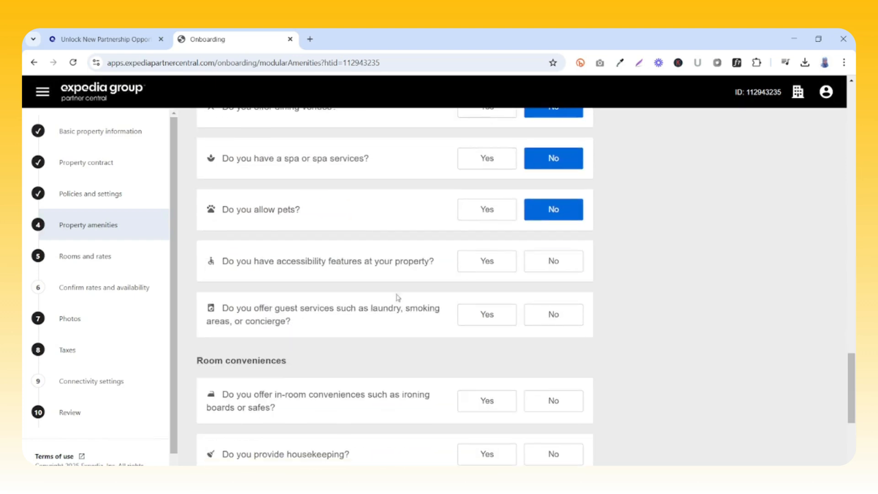
Step: Declare accessibility features: common areas wheelchair accessible with limitations and accessible parking spots
click(482, 264)
scroll(385, 302, down, 1)
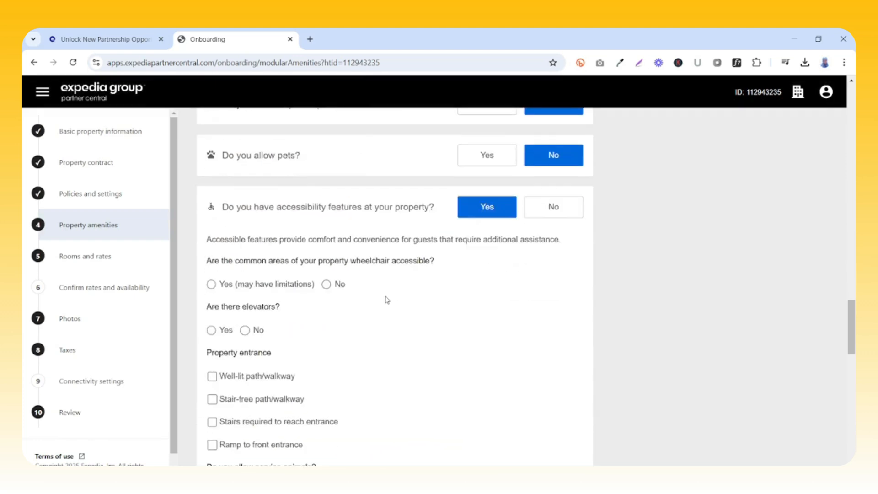
click(211, 284)
scroll(309, 295, down, 3)
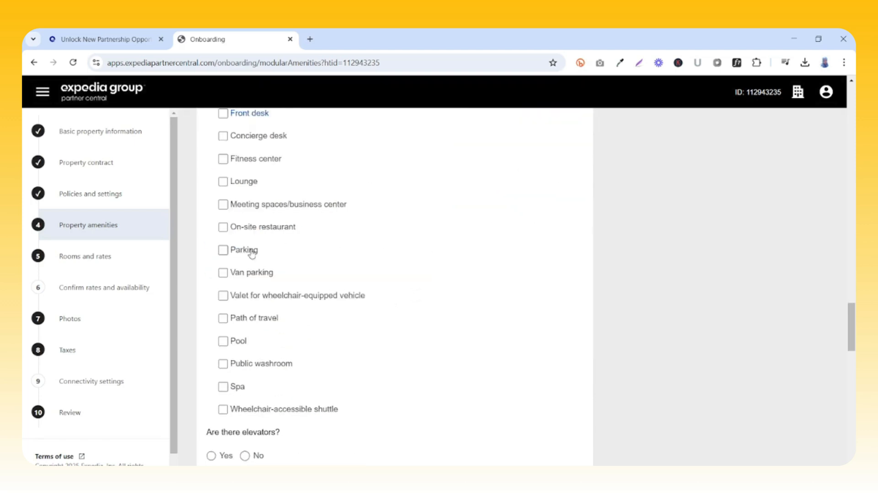
click(250, 254)
click(300, 288)
key(Down)
scroll(483, 305, down, 3)
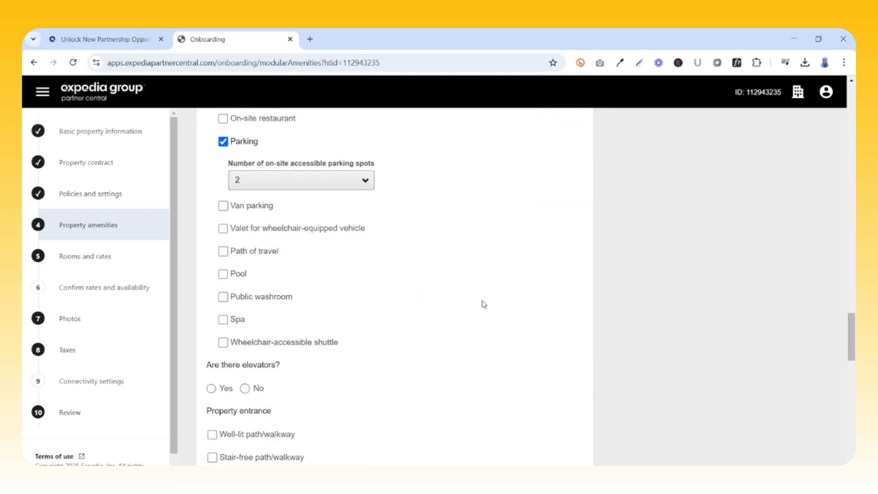
scroll(483, 304, down, 2)
scroll(483, 304, down, 1)
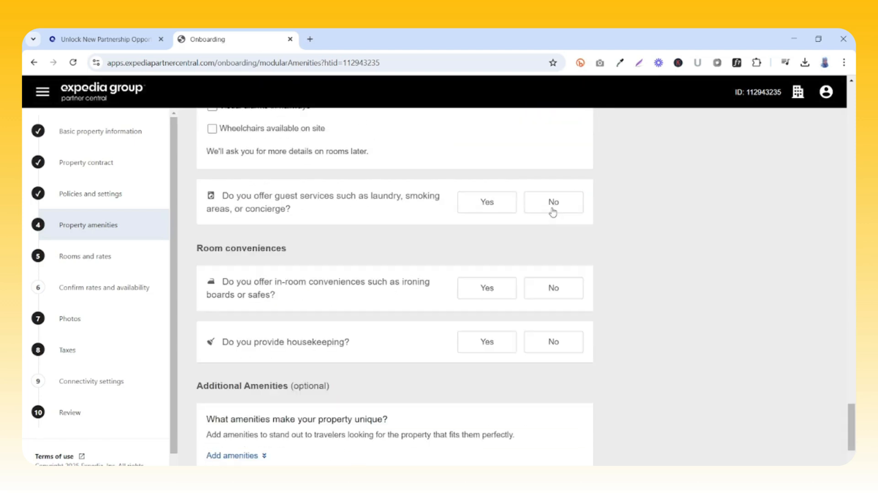
Step: Decline guest services, offer an in-room iron/ironing board and housekeeping, then submit the property amenities
click(553, 206)
click(486, 234)
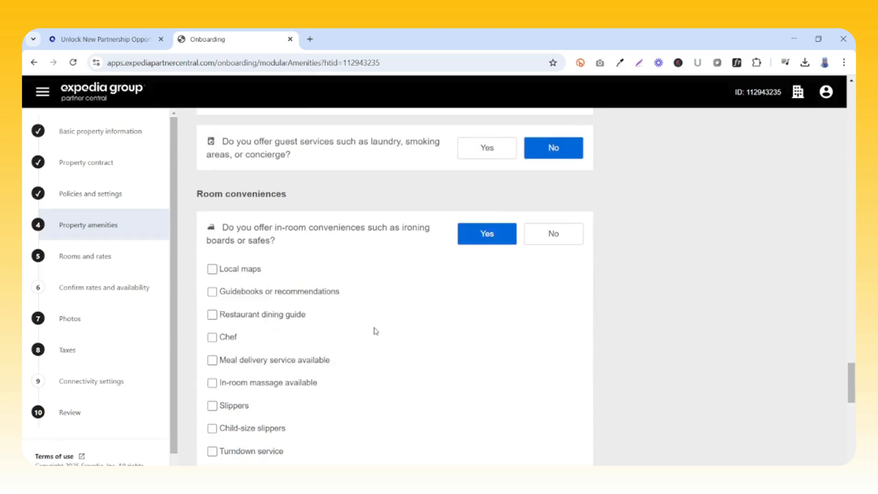
scroll(375, 330, down, 2)
scroll(374, 331, down, 2)
scroll(375, 330, down, 1)
click(257, 257)
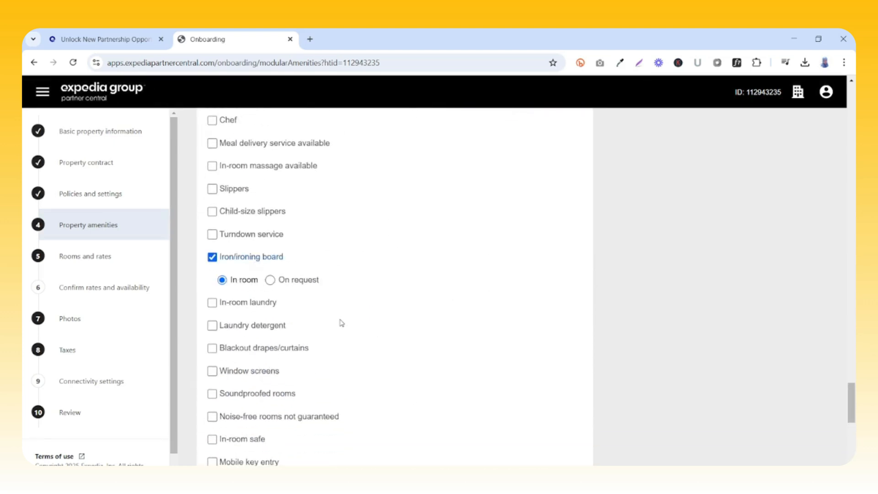
scroll(341, 323, down, 1)
scroll(341, 322, down, 1)
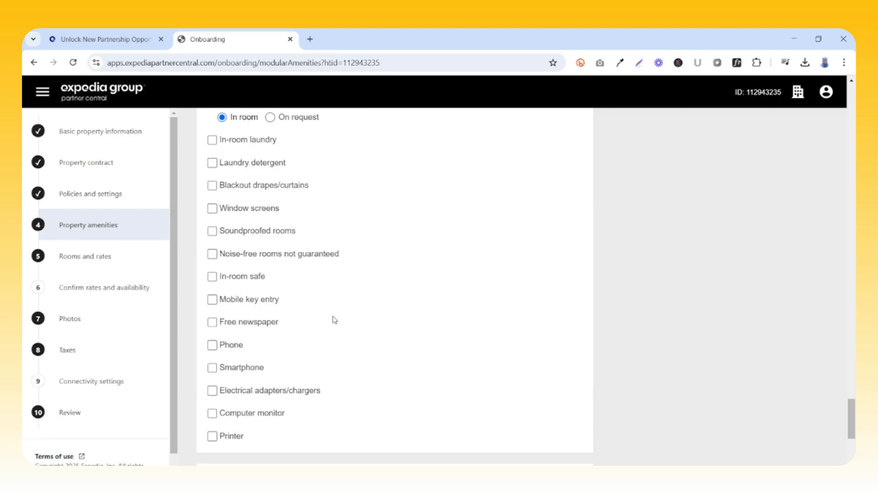
scroll(334, 319, down, 1)
scroll(334, 319, down, 1)
scroll(334, 319, down, 1)
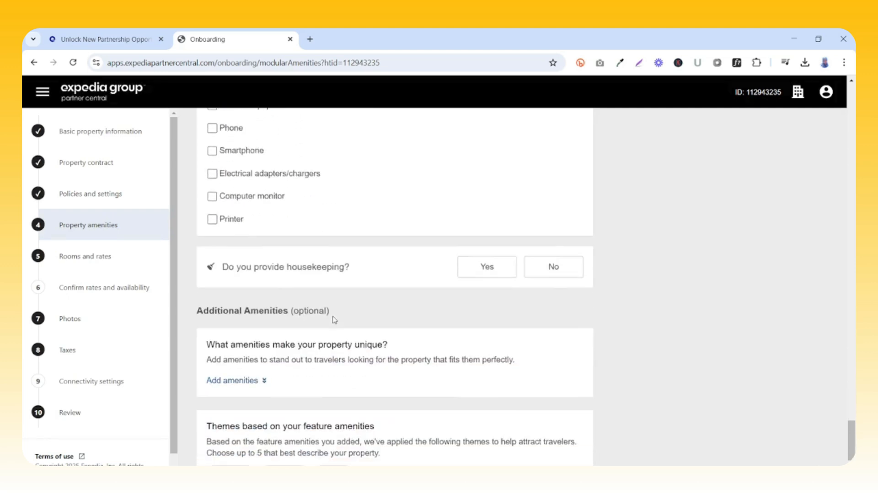
click(486, 267)
scroll(440, 322, down, 1)
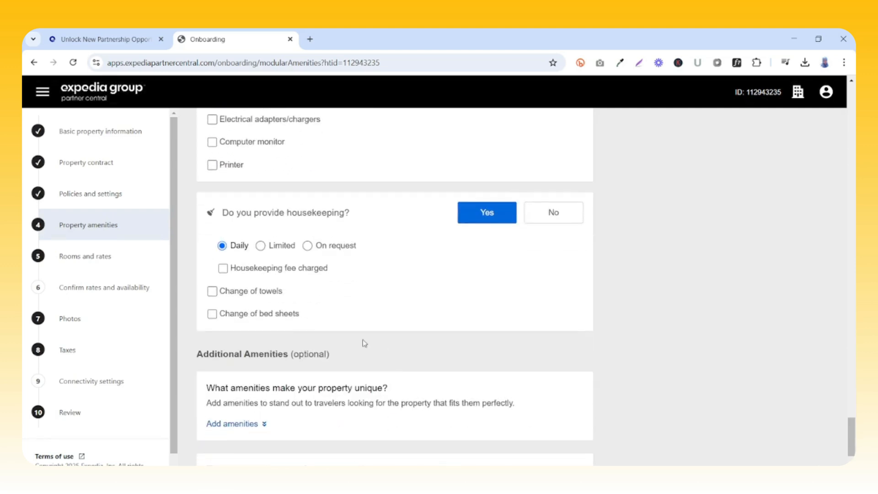
scroll(364, 342, down, 2)
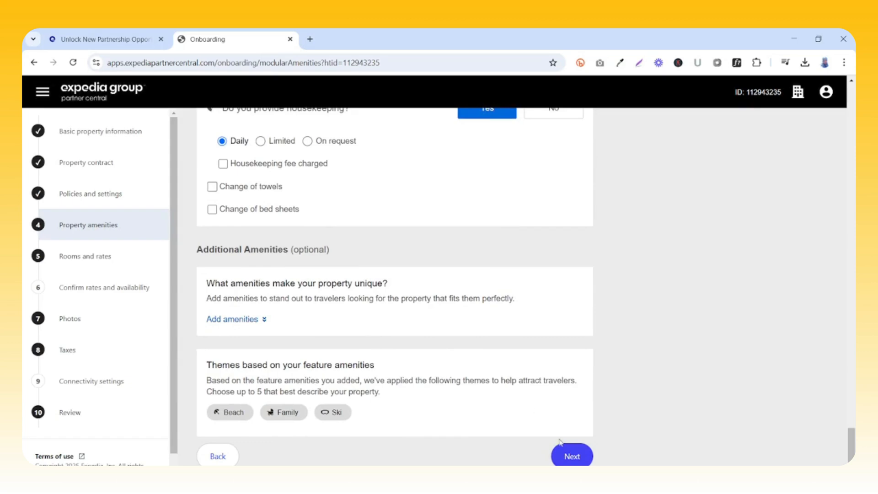
click(568, 454)
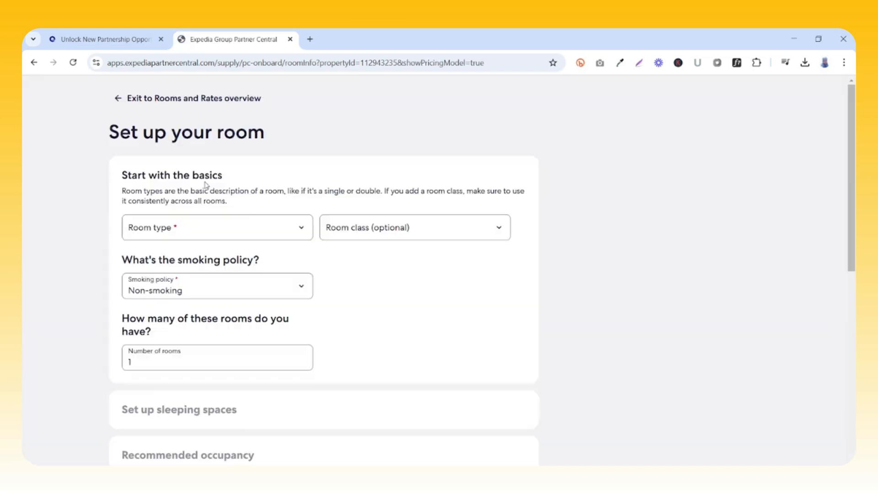
Step: Define the room as a Deluxe-class Double Room with 6 units
click(238, 259)
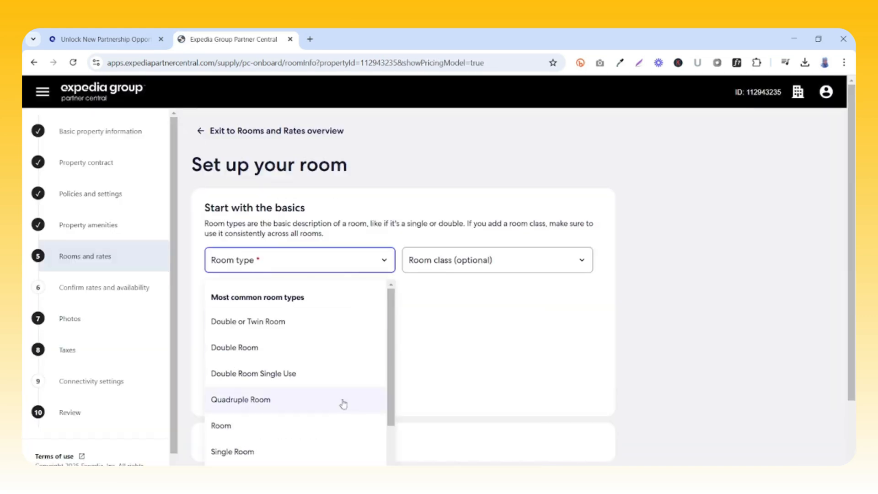
scroll(290, 398, down, 1)
scroll(290, 418, down, 1)
scroll(274, 343, up, 2)
click(236, 293)
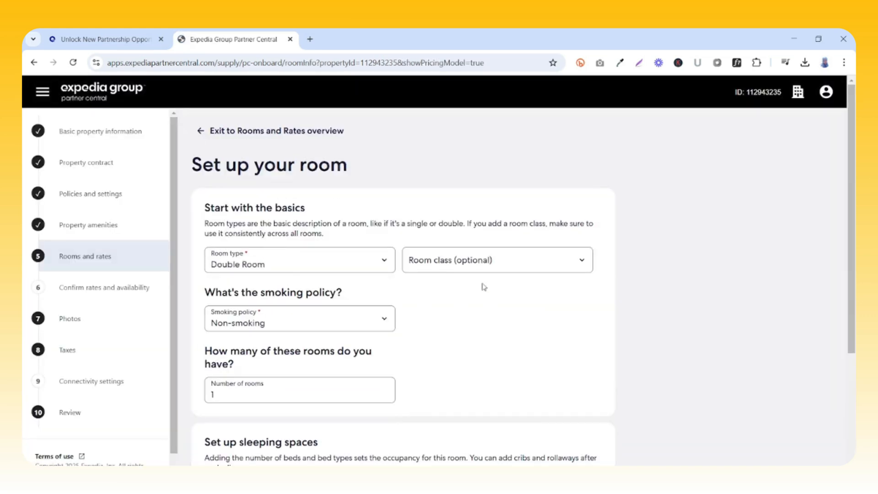
click(465, 260)
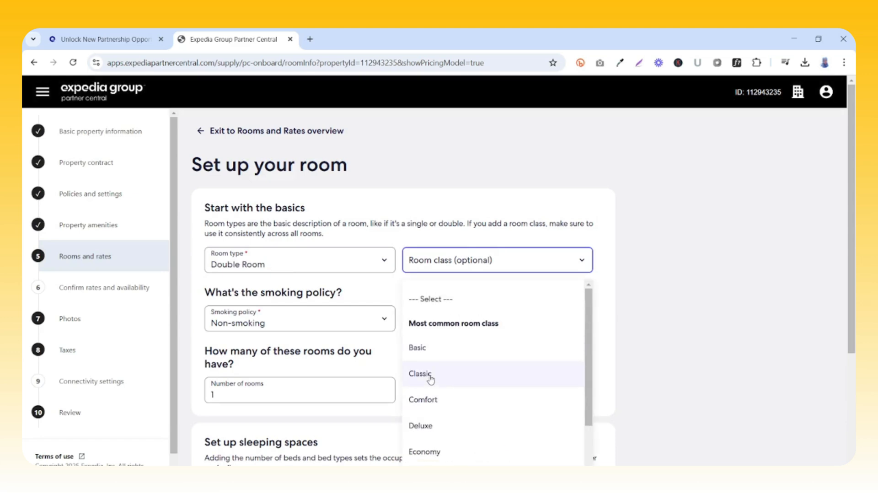
click(438, 426)
scroll(257, 329, down, 2)
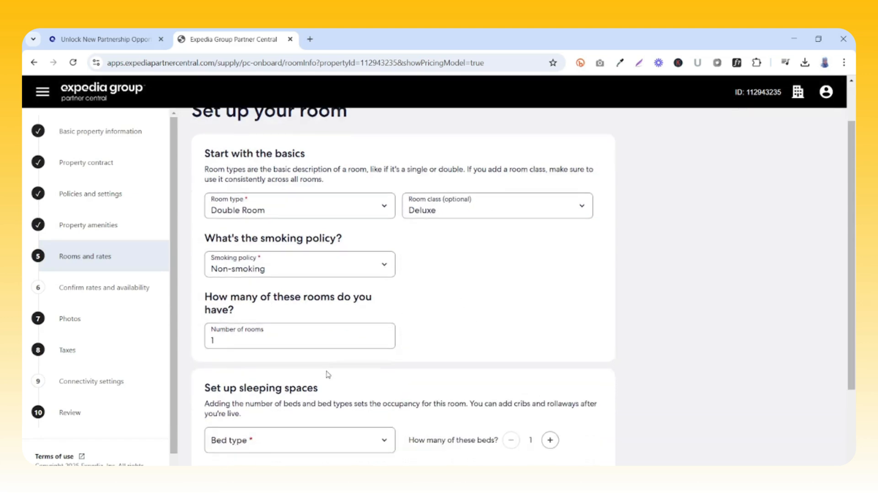
click(230, 286)
text(6)
click(425, 287)
scroll(395, 350, down, 1)
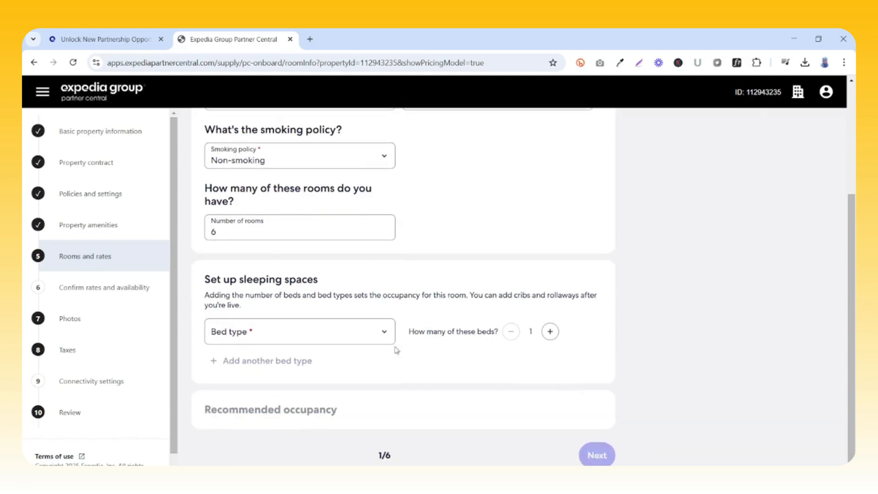
Step: Give the room one Queen bed and continue to in-room amenities
click(283, 333)
scroll(323, 411, down, 1)
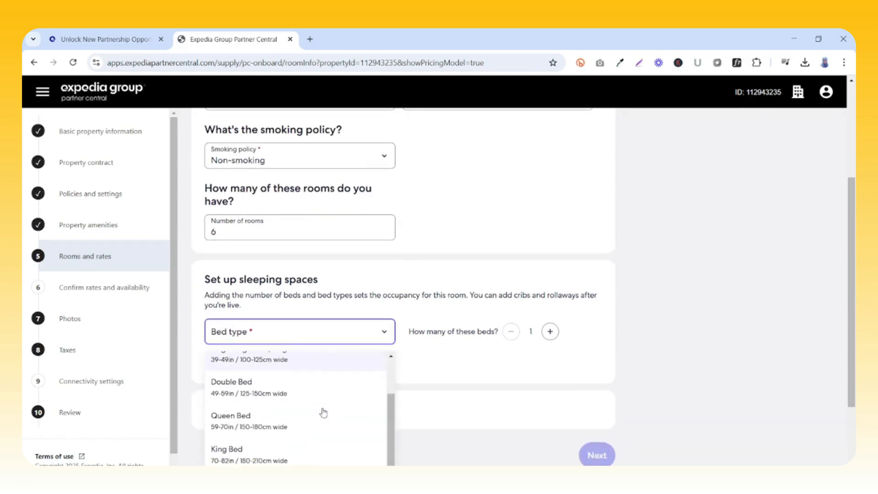
click(291, 419)
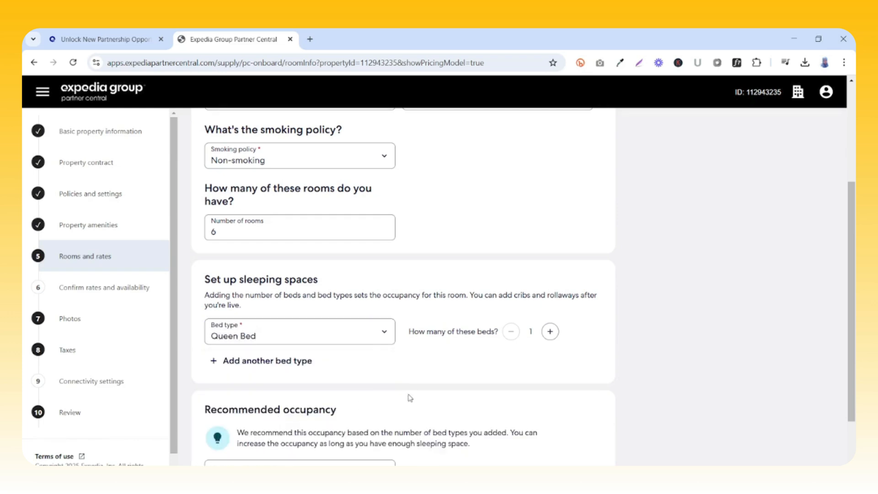
scroll(383, 384, down, 1)
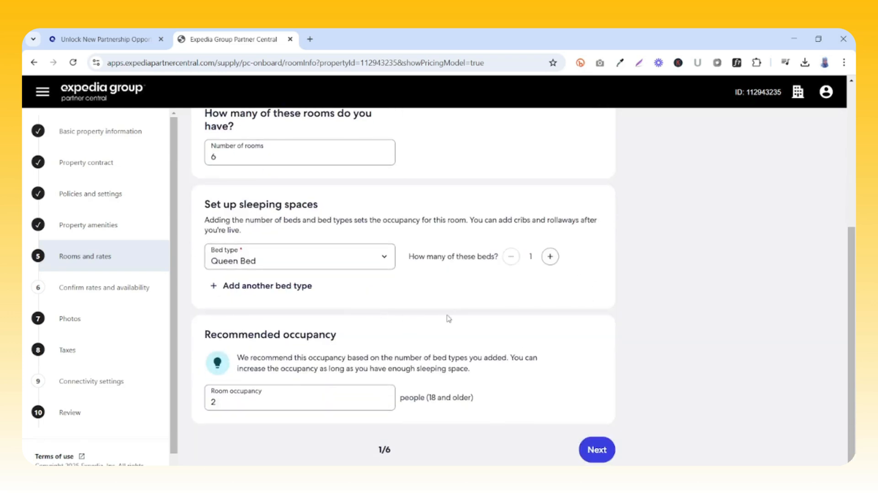
click(596, 449)
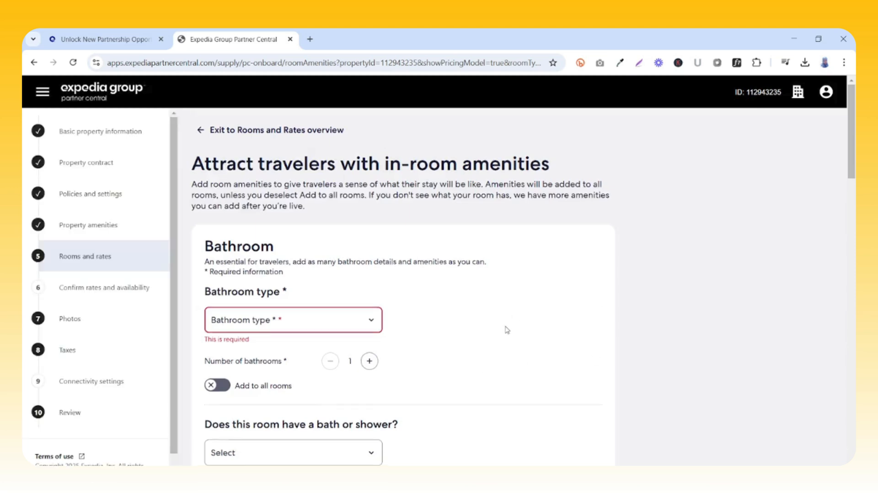
scroll(506, 329, down, 2)
Step: Set a private bathroom with shower only, applied to all rooms
click(290, 219)
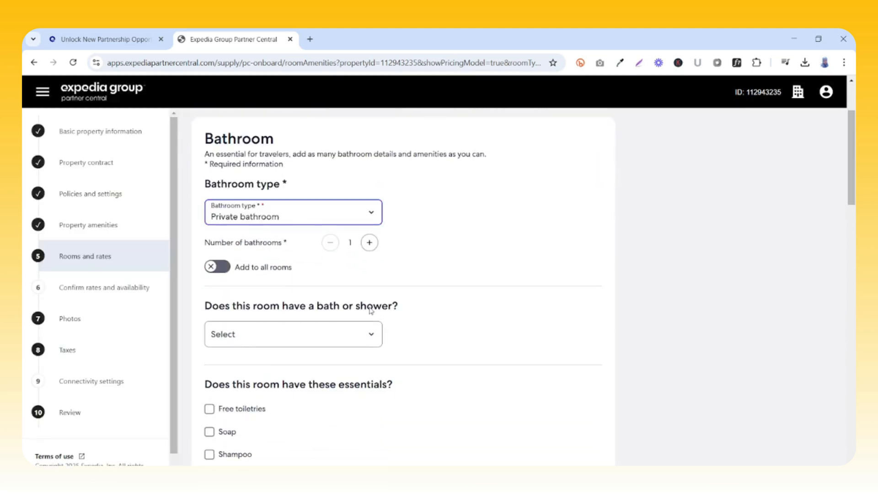
key(Tab)
key(Tab)
key(Tab)
key(space)
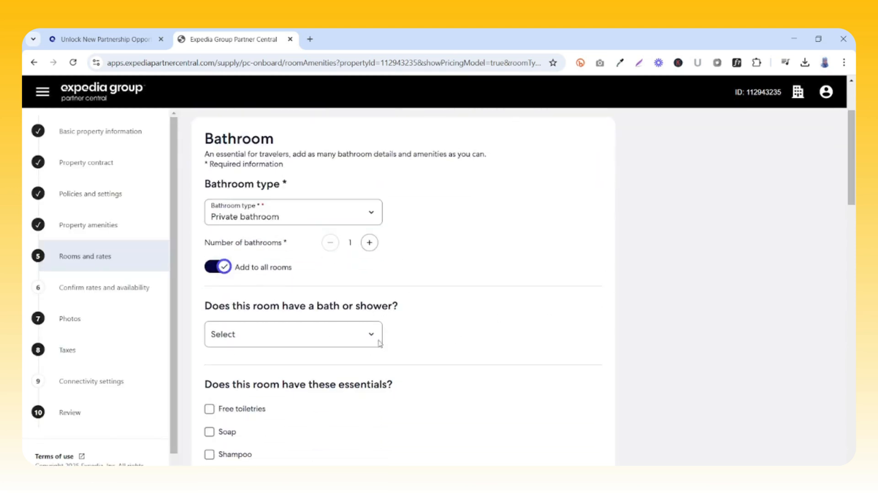
click(374, 334)
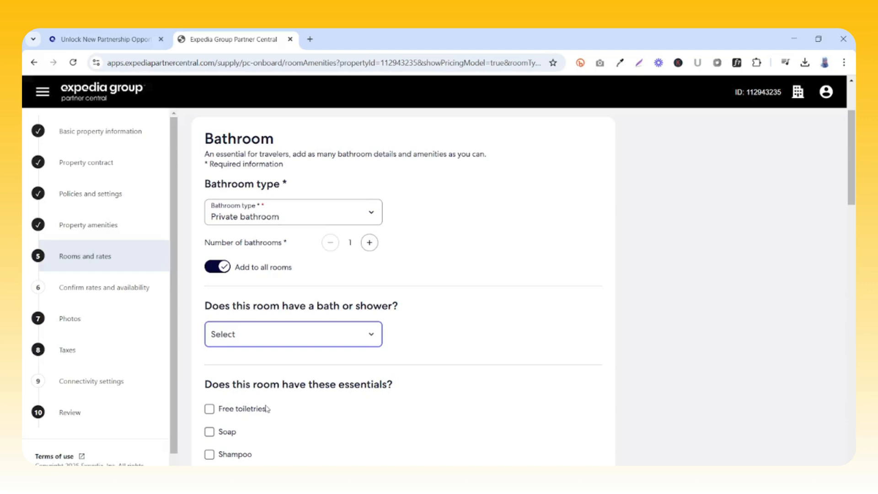
click(218, 250)
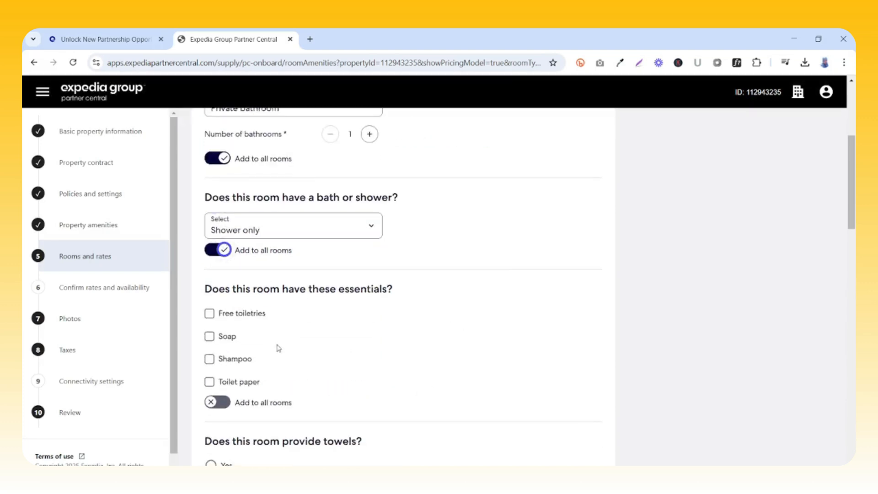
Step: Provide free toiletries, soap, shampoo, toilet paper, towels and a hair dryer in all rooms
click(247, 314)
click(226, 336)
click(227, 359)
scroll(233, 364, down, 1)
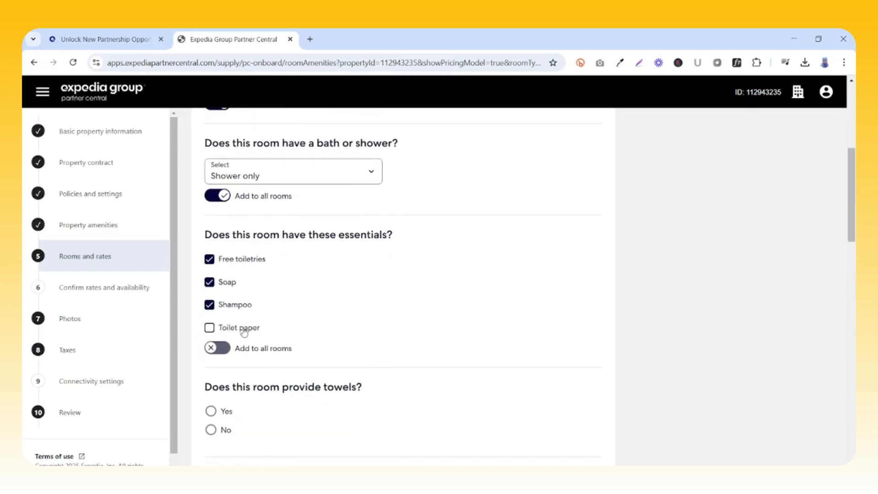
click(240, 328)
click(218, 348)
scroll(247, 343, down, 2)
click(212, 302)
click(219, 341)
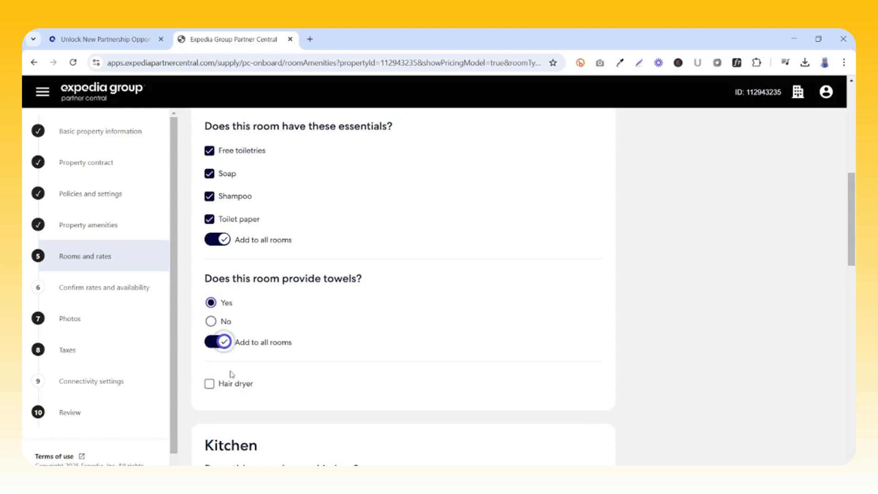
click(209, 384)
click(224, 357)
click(218, 388)
scroll(309, 391, down, 2)
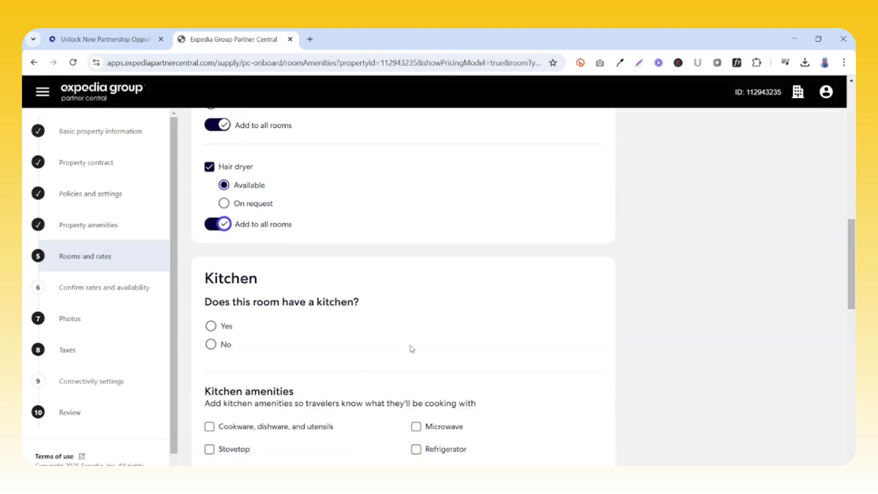
Step: Mark no kitchen, add controllable air conditioning for all rooms, and state the room has a view
click(211, 345)
click(219, 315)
scroll(342, 344, down, 2)
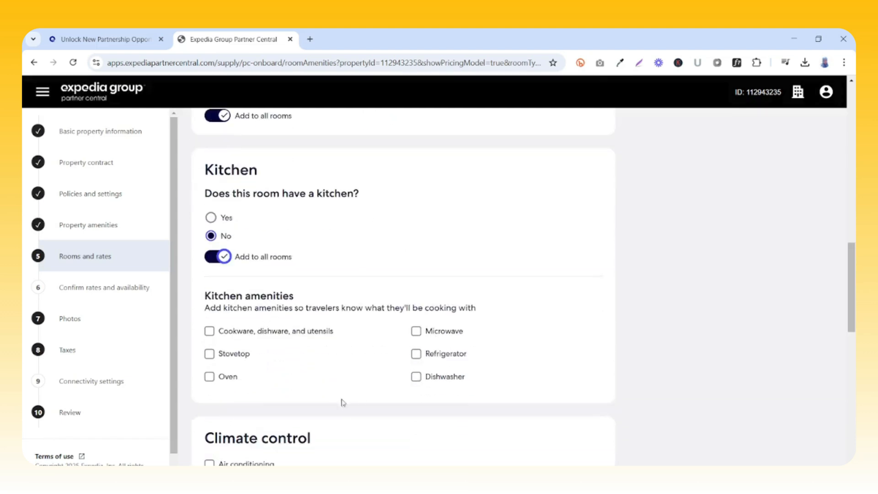
scroll(342, 402, down, 1)
scroll(336, 398, down, 1)
scroll(329, 391, down, 1)
scroll(330, 391, down, 1)
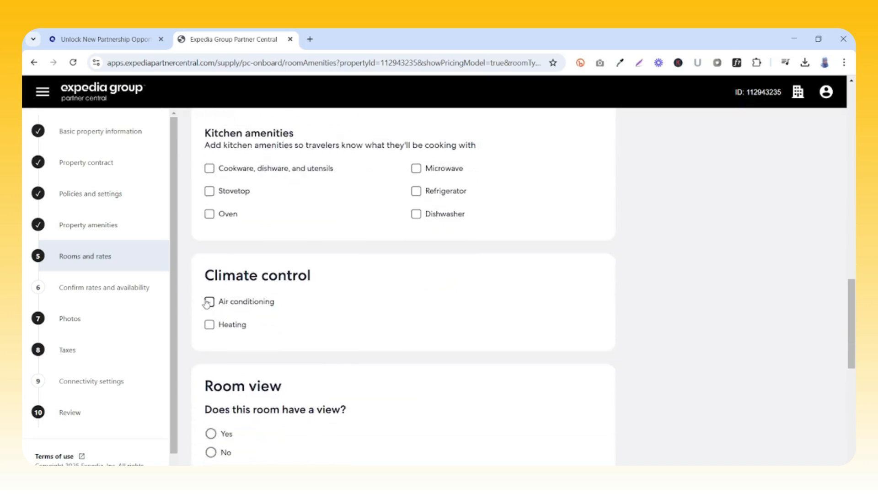
click(208, 302)
click(224, 266)
click(218, 315)
scroll(343, 342, down, 2)
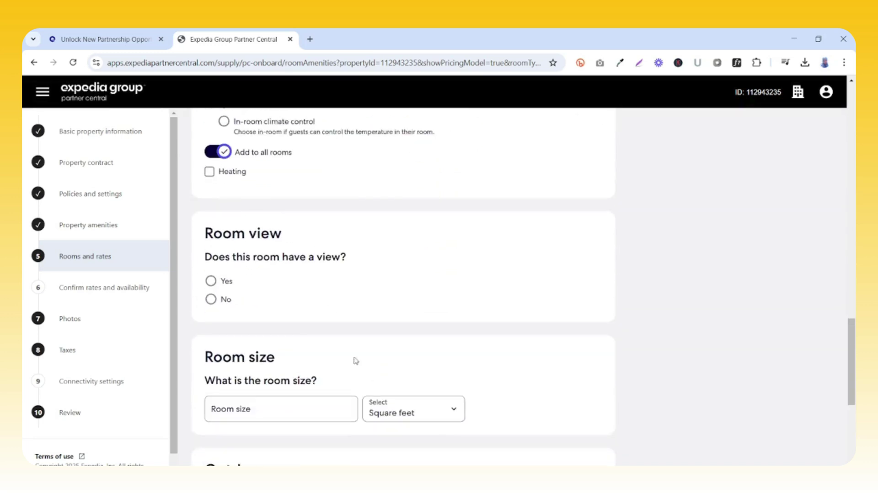
click(212, 282)
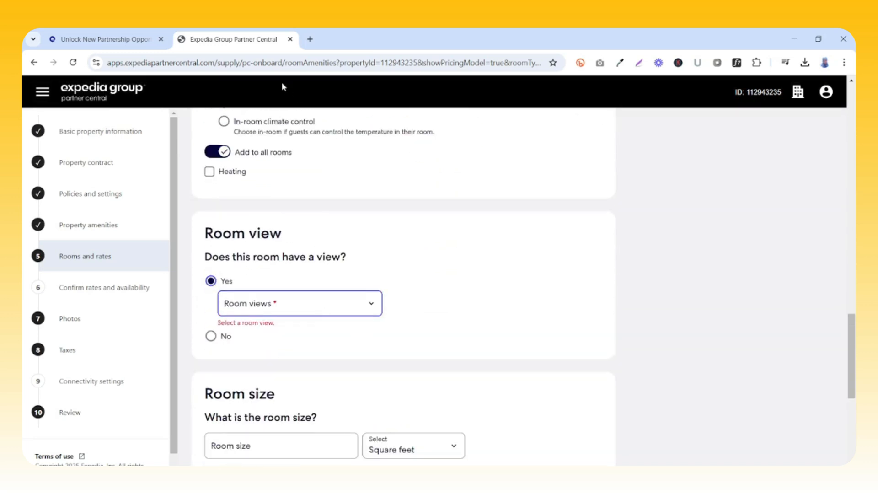
scroll(411, 293, down, 3)
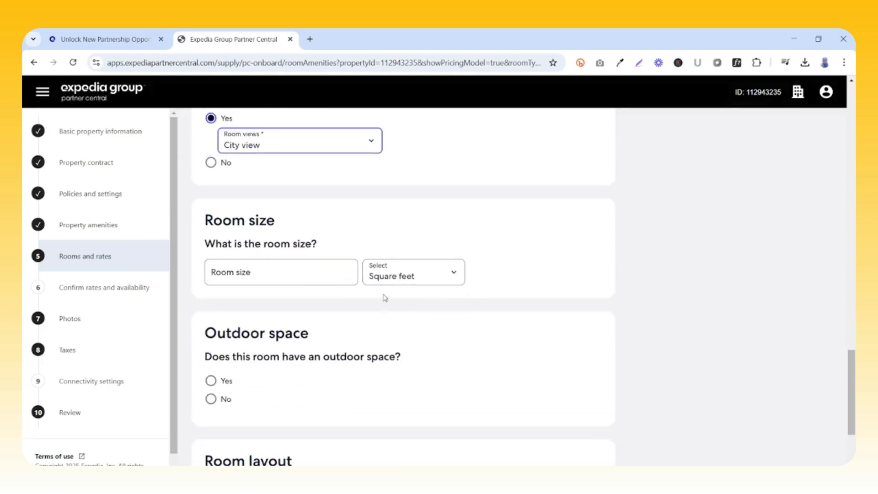
Step: Set room size 90 sq ft, no outdoor space, laptop workspace and separate sitting area, then continue
click(246, 276)
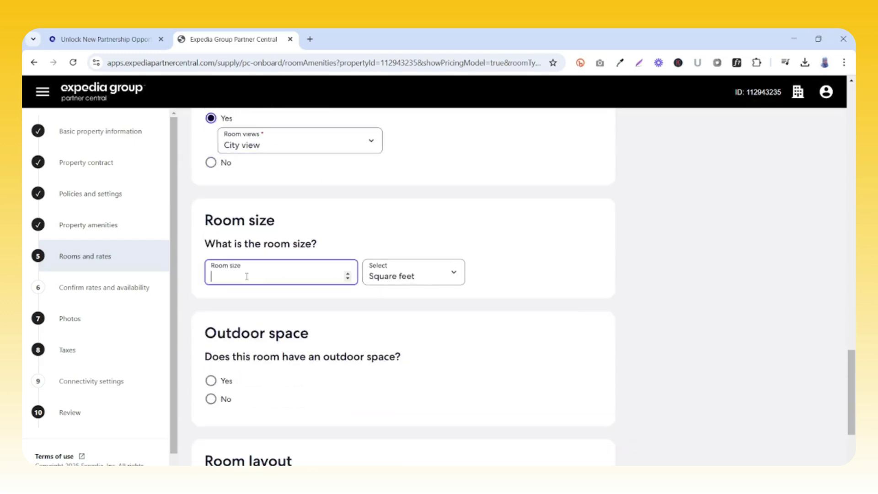
click(416, 322)
scroll(553, 398, down, 2)
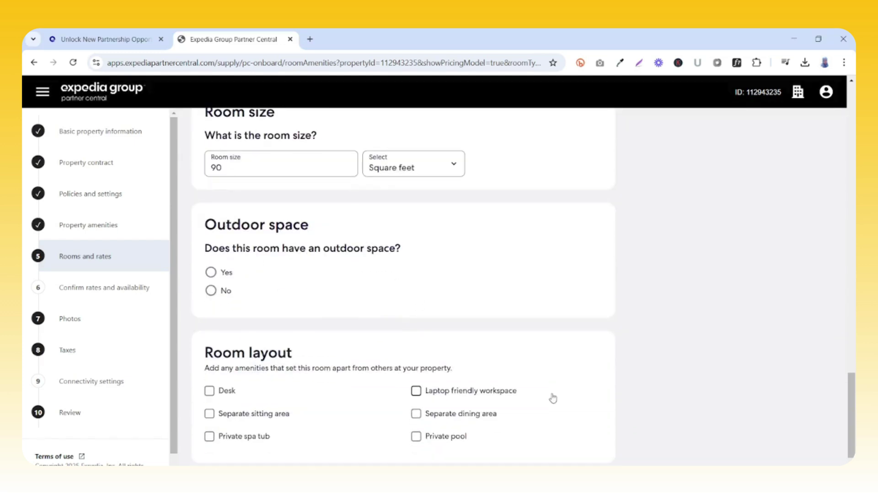
click(211, 290)
scroll(325, 353, down, 1)
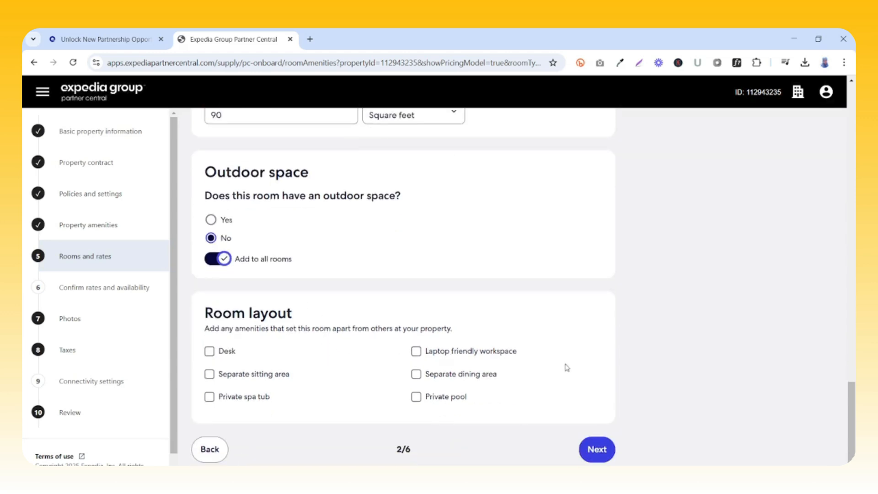
click(416, 351)
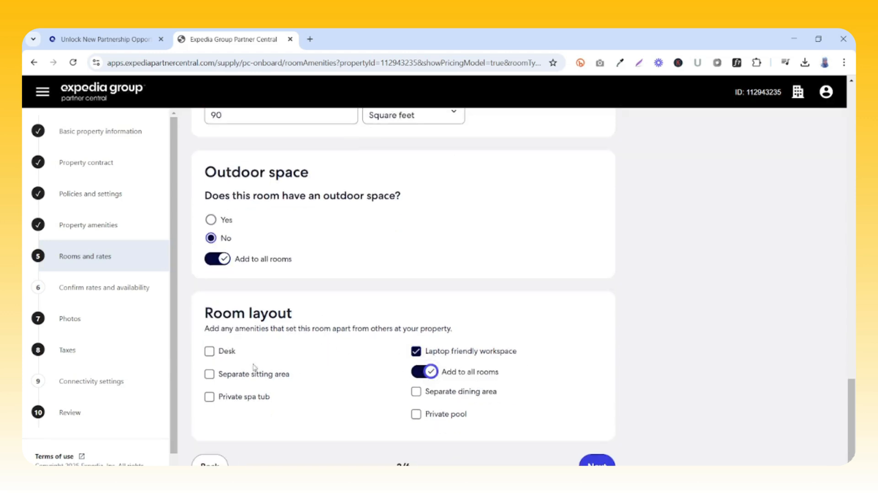
click(210, 373)
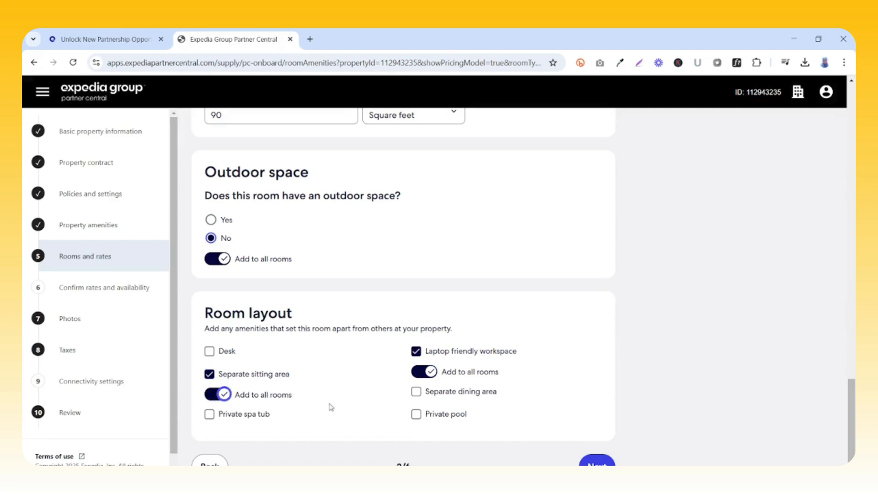
scroll(330, 407, down, 1)
click(597, 449)
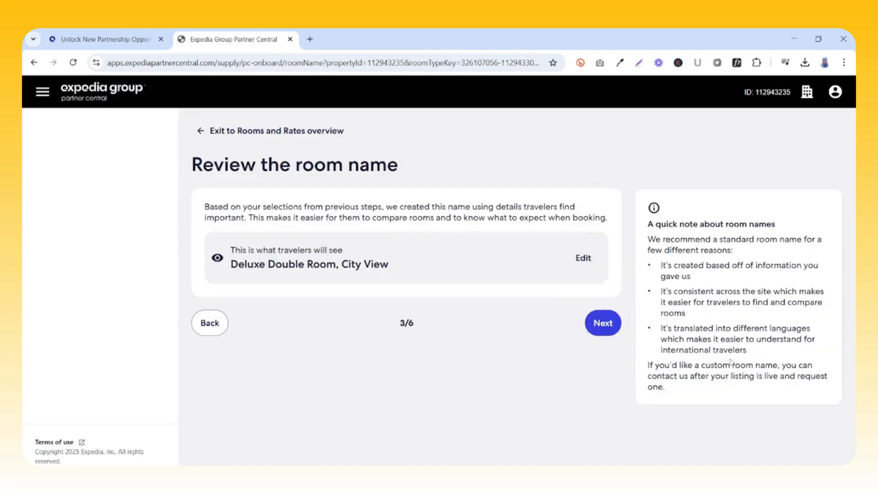
Step: Accept the suggested room name and choose per-day pricing
click(603, 323)
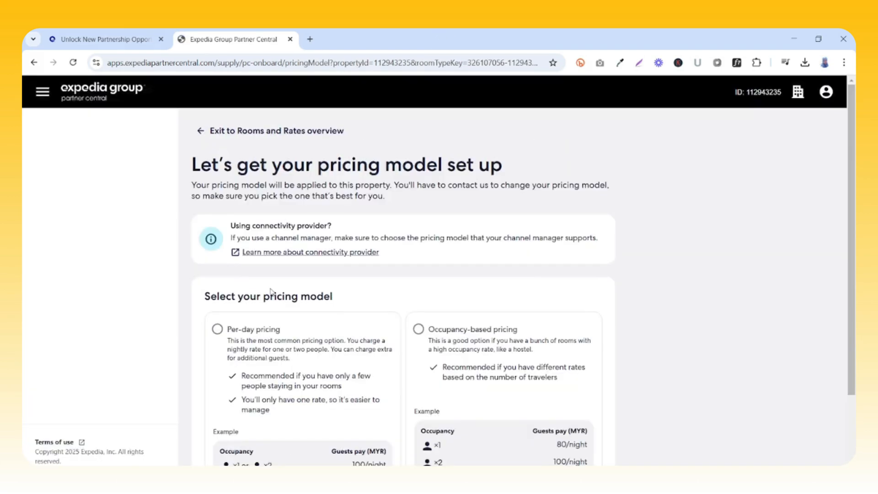
scroll(435, 330, down, 1)
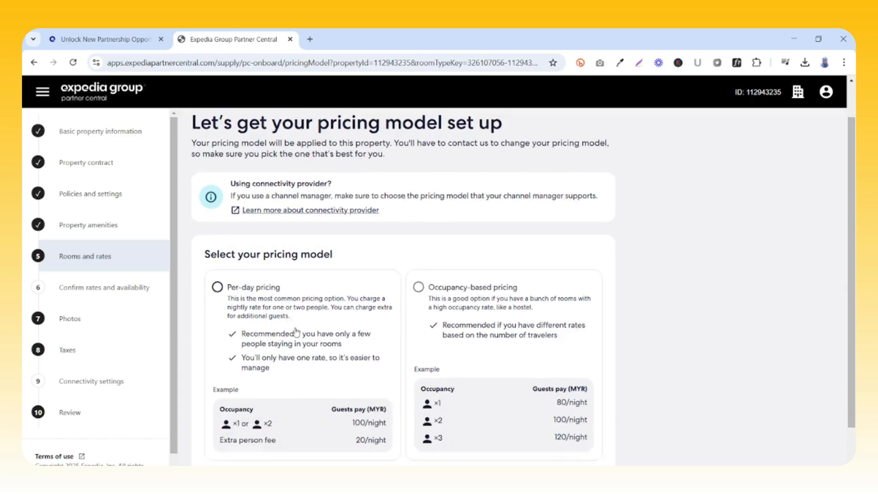
click(217, 273)
scroll(323, 329, down, 1)
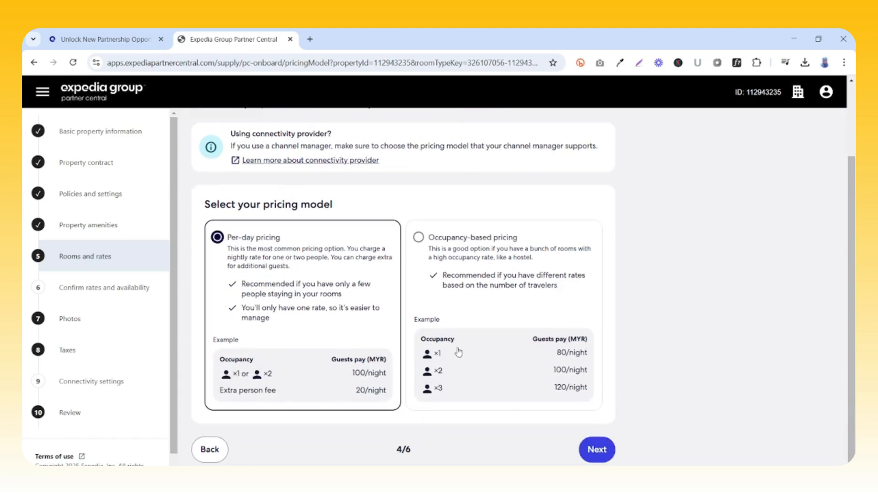
click(597, 448)
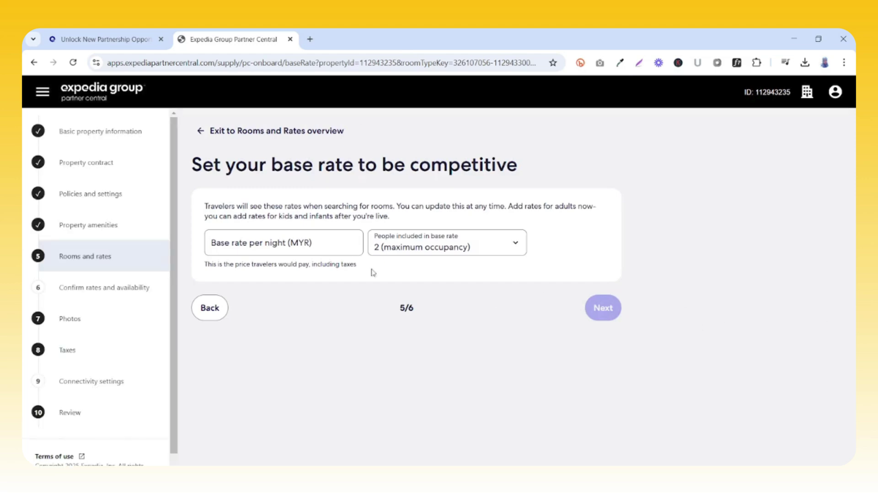
Step: Set the base nightly rate to MYR 120 and finish the room without extra rate plans
click(370, 275)
text(120)
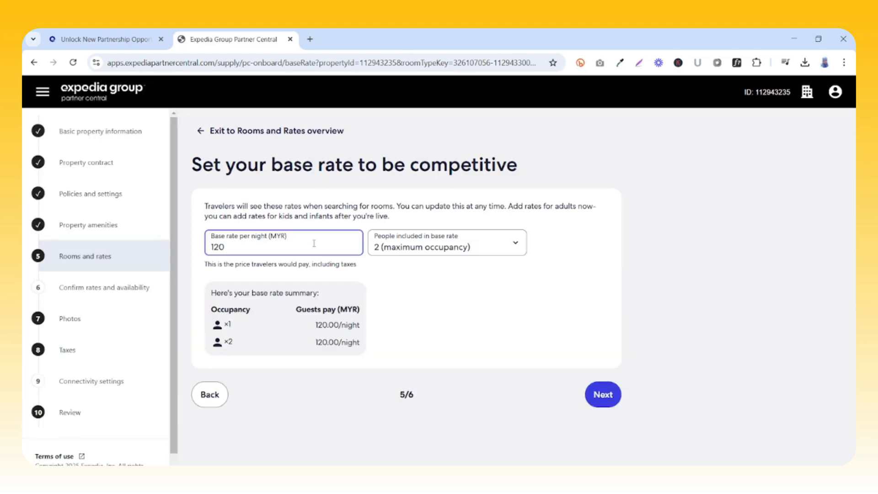
click(613, 396)
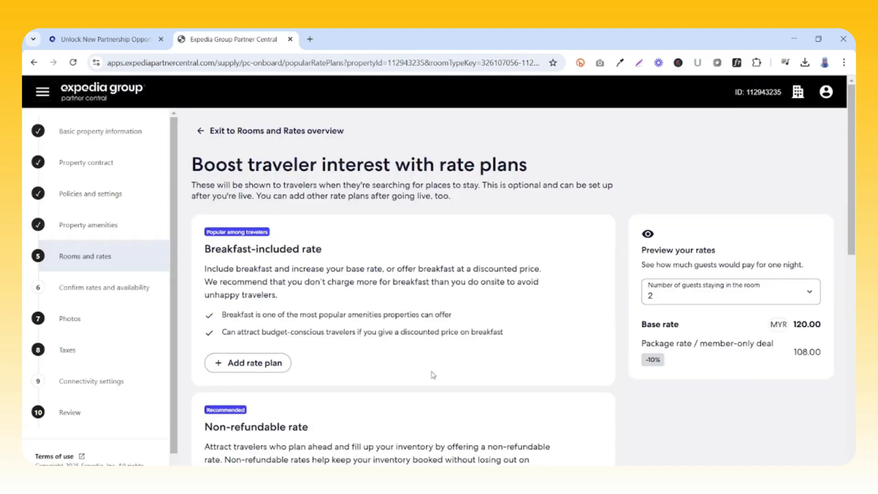
scroll(433, 374, down, 3)
scroll(432, 374, down, 3)
scroll(432, 375, down, 3)
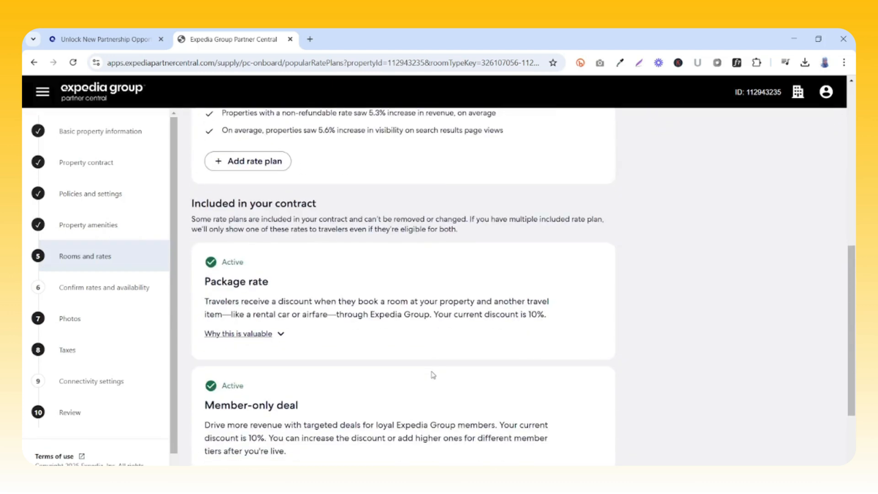
scroll(432, 374, down, 3)
click(596, 450)
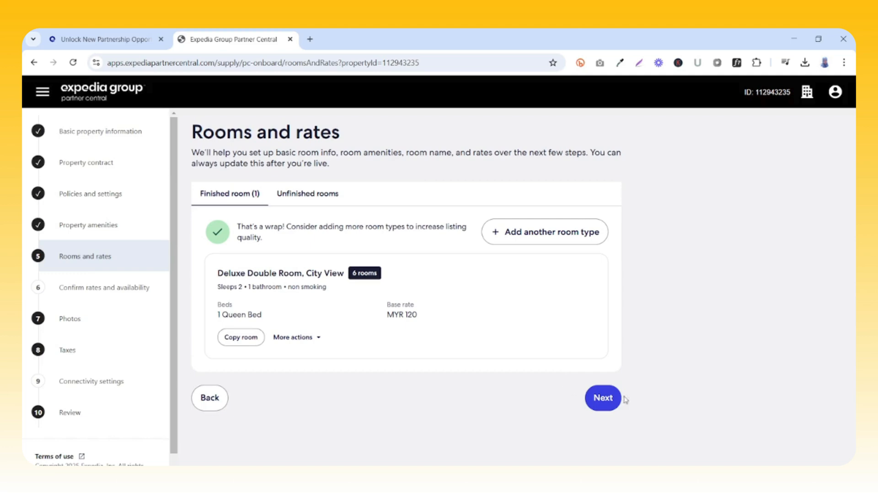
Step: Review and confirm the room's rates and availability before the Photos step
click(603, 396)
click(337, 226)
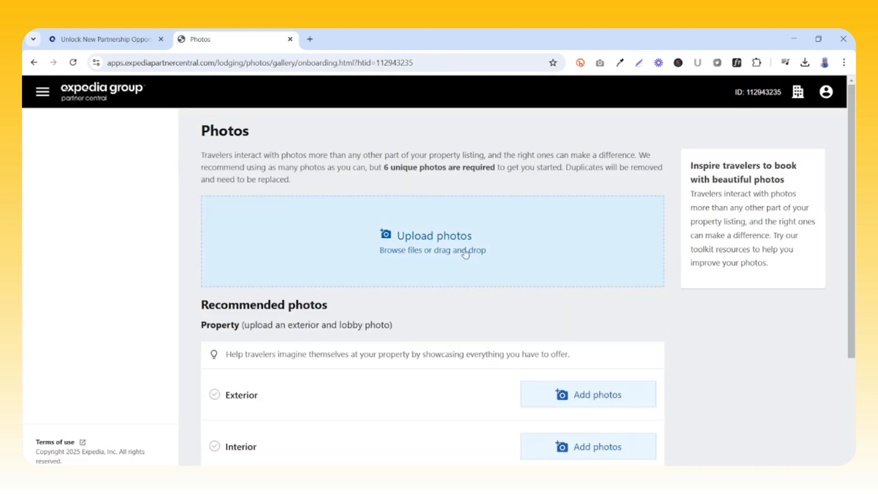
scroll(407, 348, down, 1)
scroll(408, 349, up, 1)
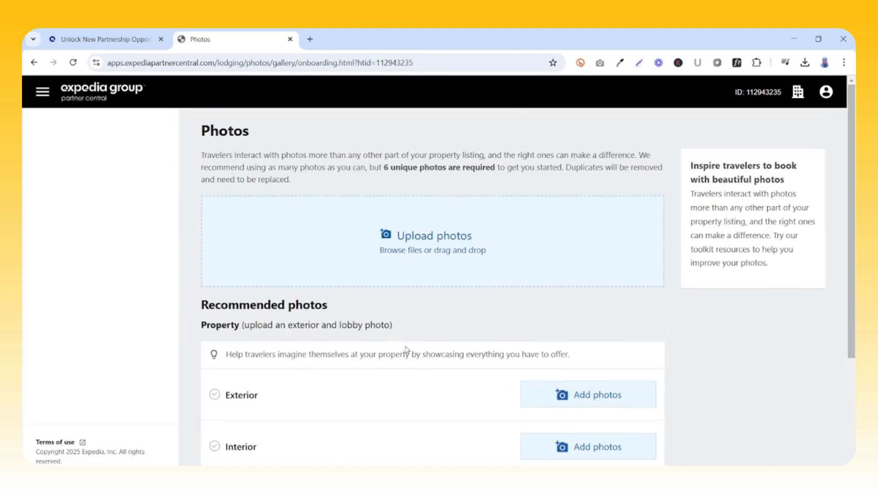
scroll(407, 351, down, 2)
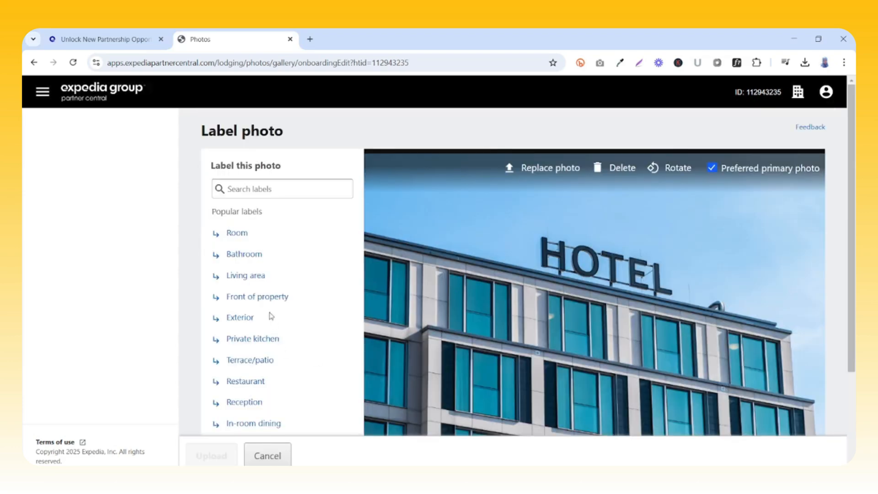
scroll(407, 310, down, 1)
scroll(350, 287, up, 1)
scroll(343, 299, down, 1)
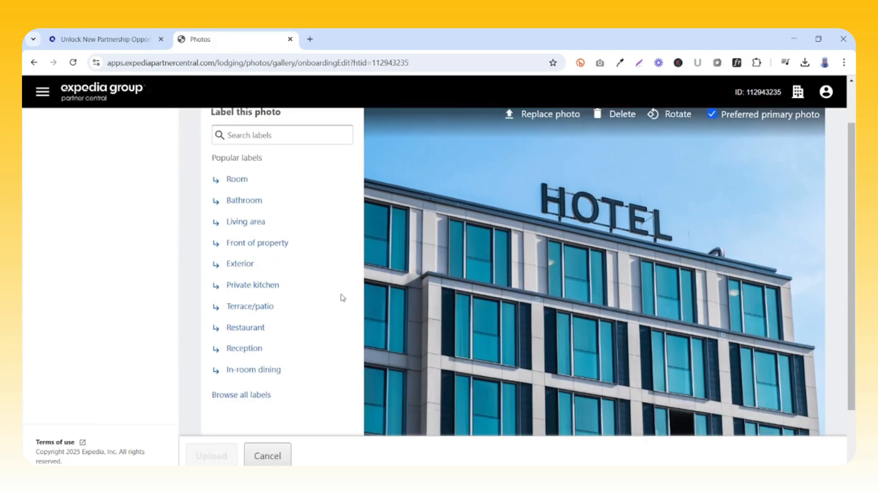
Step: Upload the hotel photo labelled Exterior
click(240, 263)
click(211, 455)
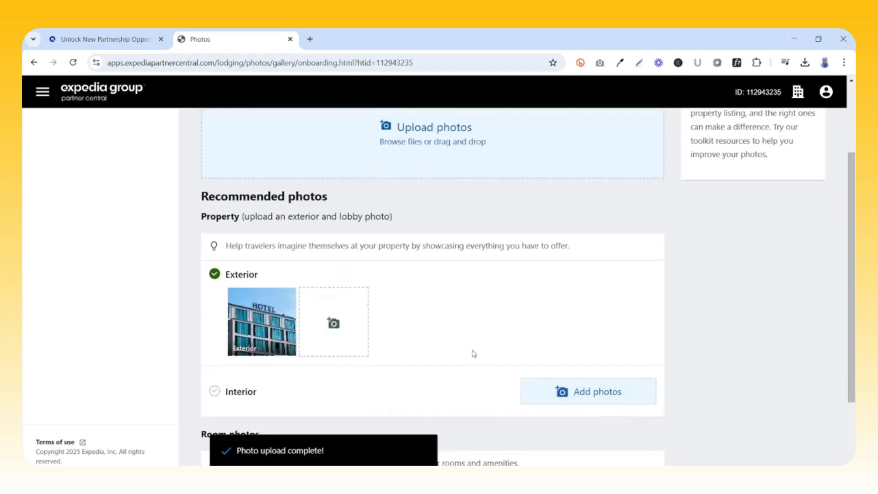
scroll(480, 343, down, 2)
scroll(580, 352, down, 1)
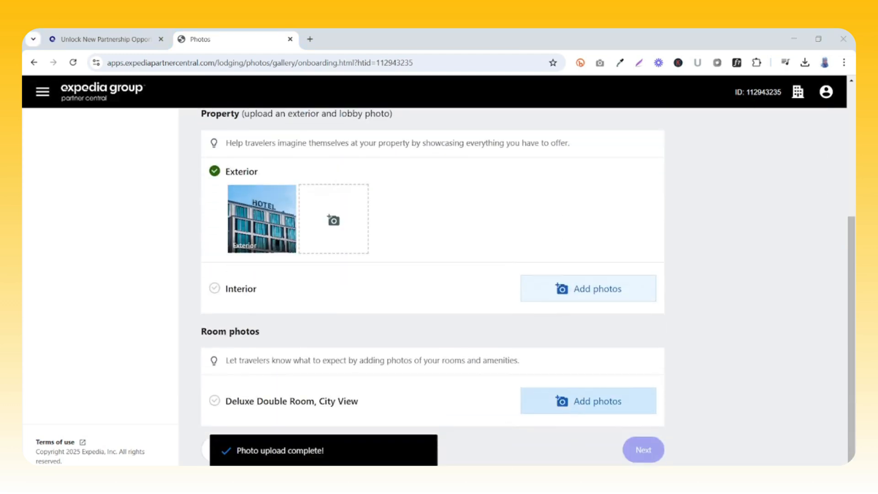
Step: Add and upload a bedroom photo labelled Room for the Deluxe Double Room
click(588, 400)
scroll(311, 355, up, 1)
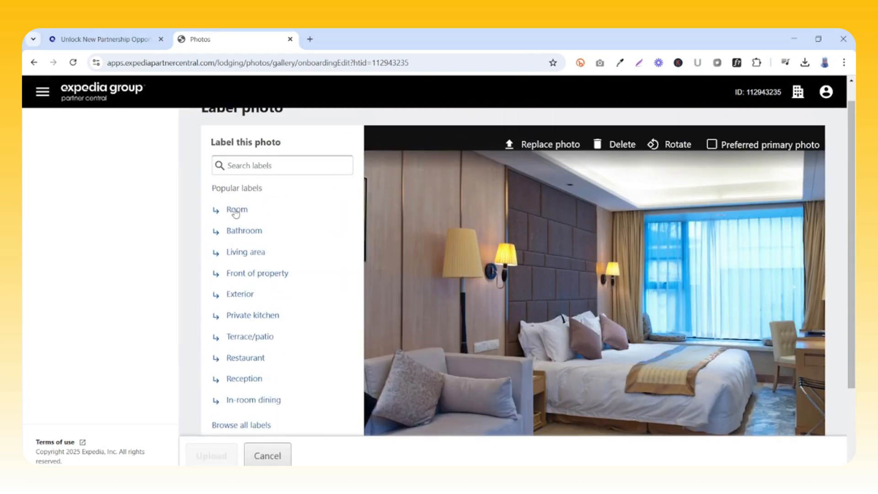
click(235, 210)
click(212, 455)
scroll(448, 331, down, 5)
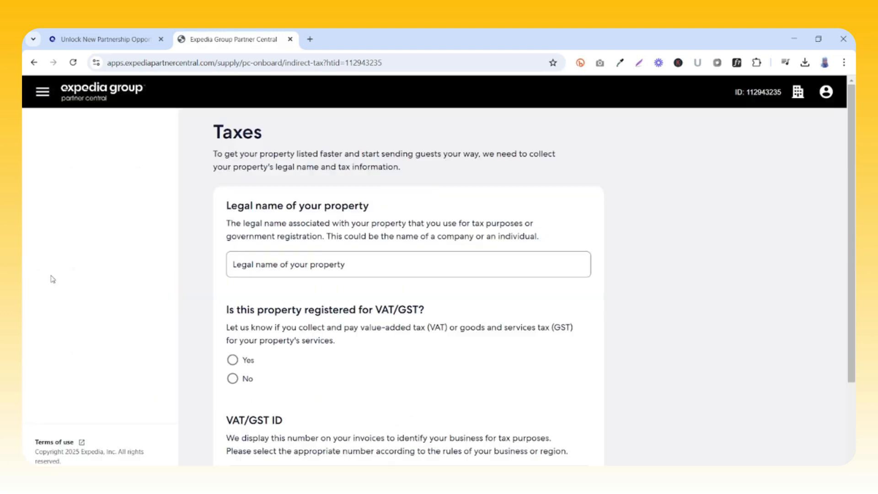
Step: Enter Fancy 2U Hotel as the property's legal name on the Taxes form
click(274, 271)
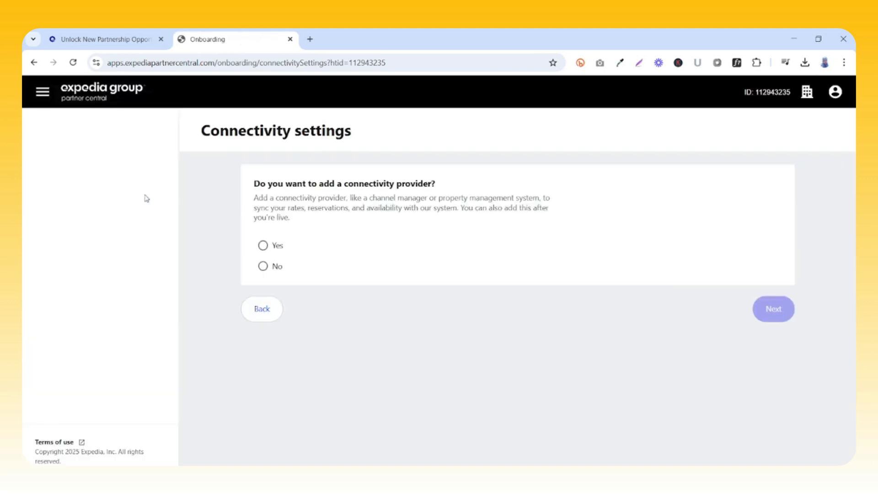
Step: Answer No to adding a connectivity provider and proceed to the listing review
click(262, 266)
click(773, 309)
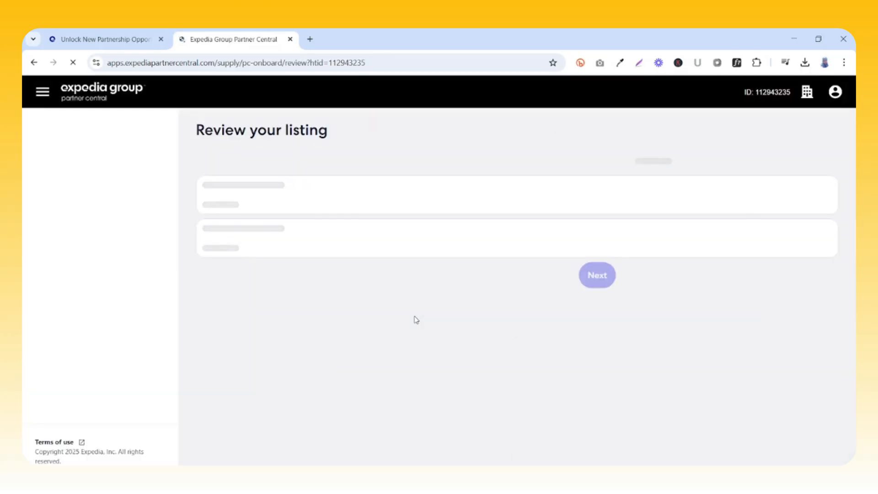
scroll(510, 384, down, 5)
scroll(511, 384, down, 5)
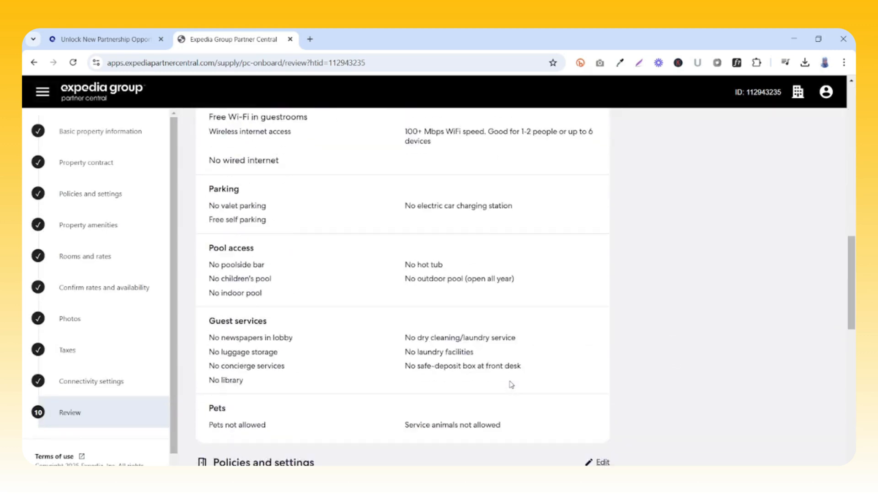
scroll(510, 384, down, 5)
Step: Submit the reviewed listing to reach the Partner Central welcome page
click(590, 448)
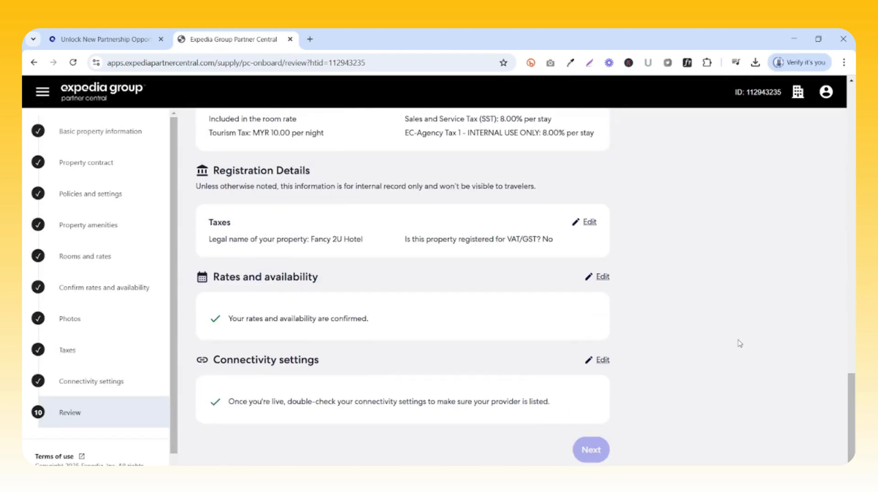